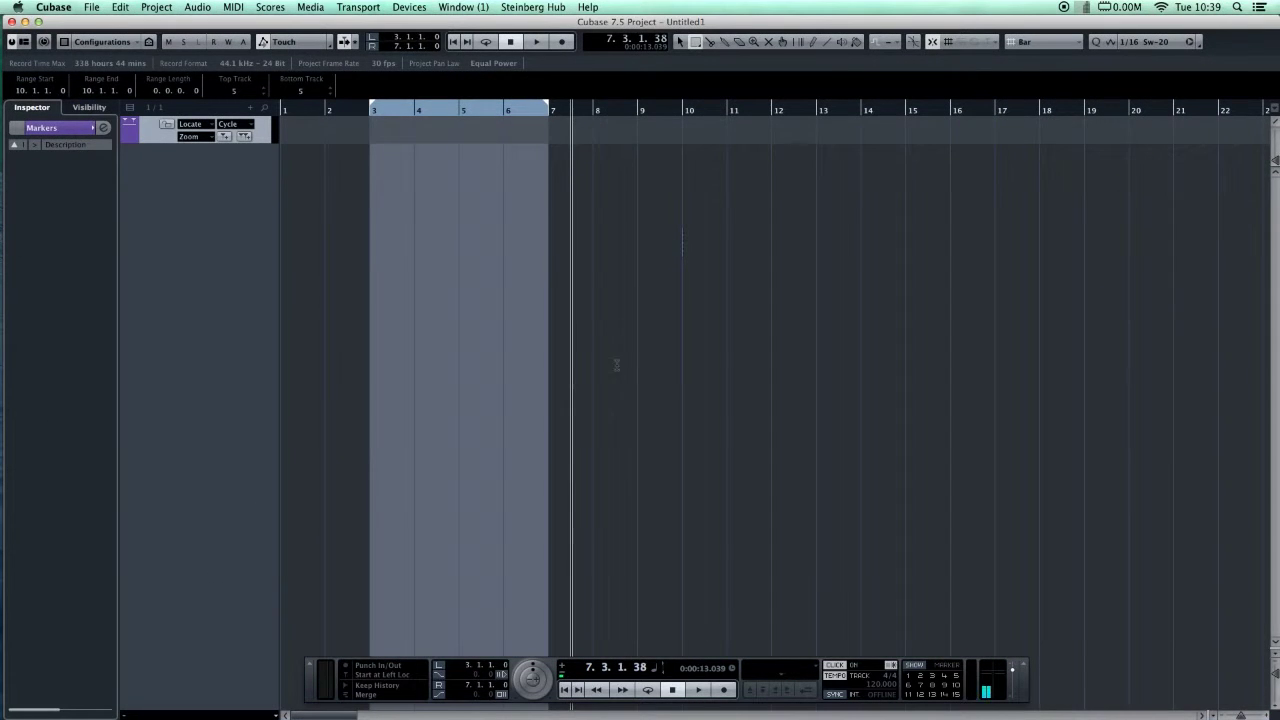
# Move the right locator from bar 7 to bar 10 and return the cursor to bar 3.
pyautogui.moveTo(549, 107); pyautogui.dragTo(683, 110)
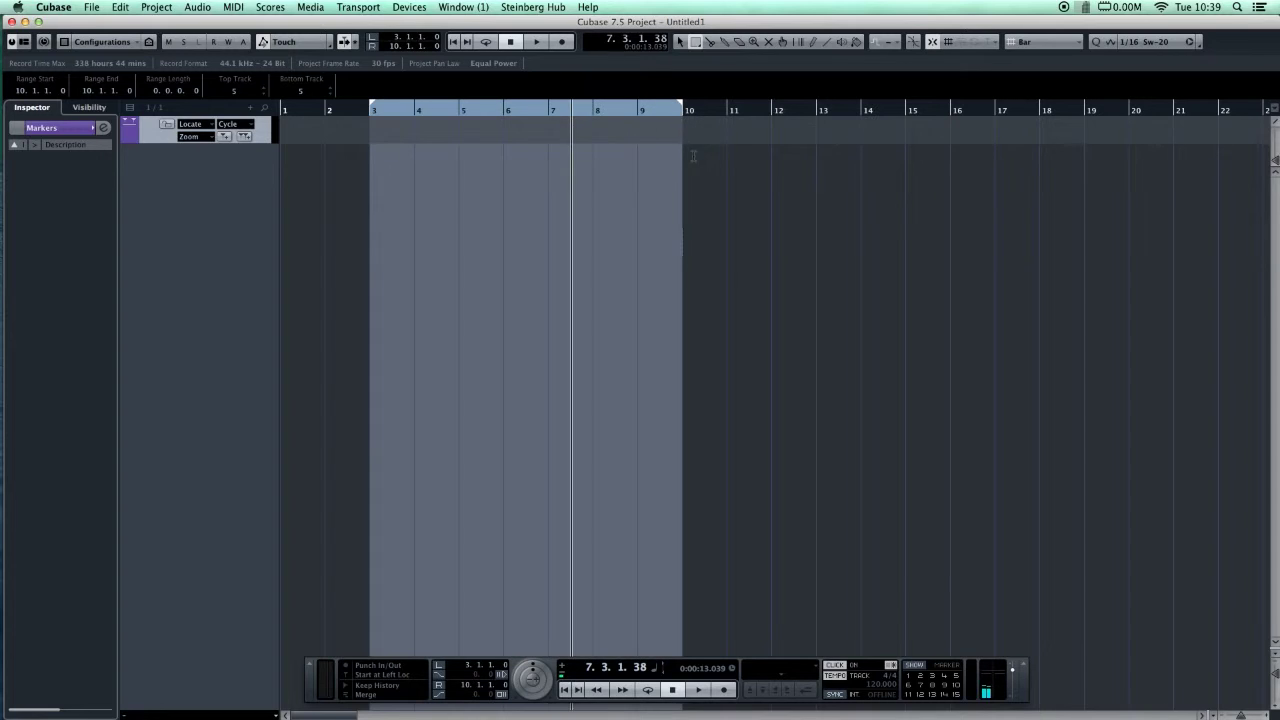
pyautogui.press('KP_1')
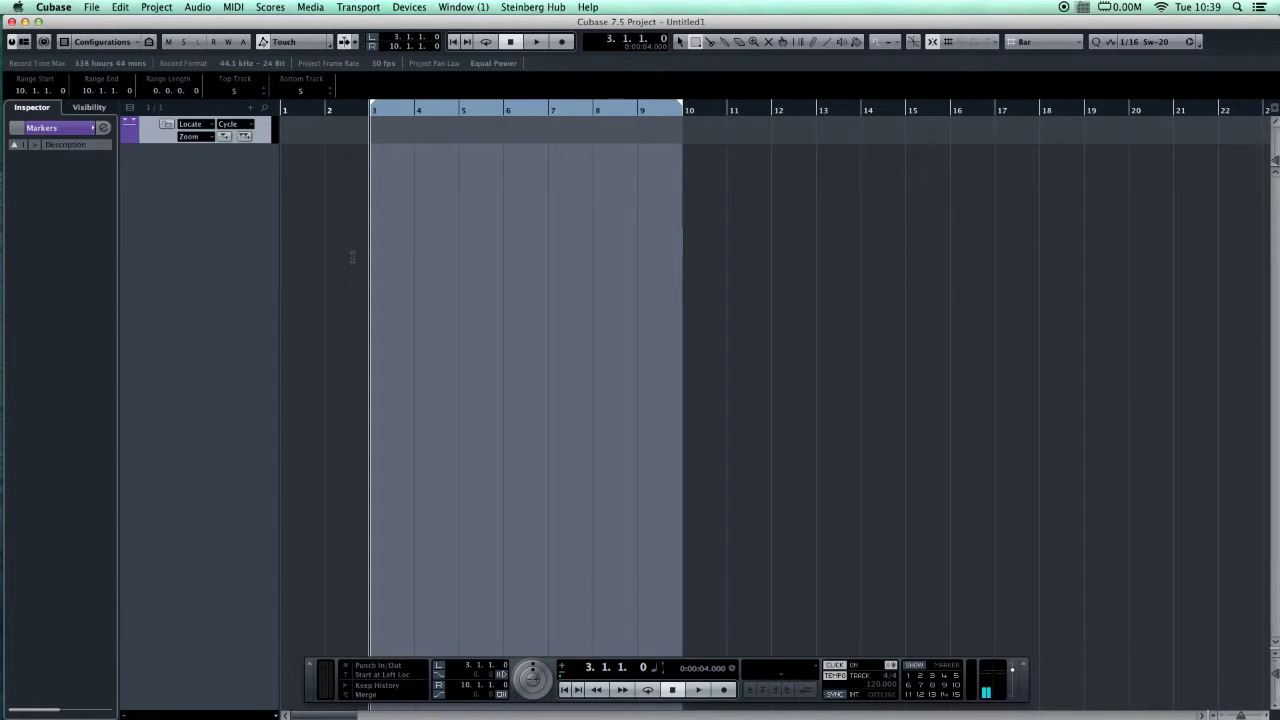
# Add one new MIDI track, MIDI 01, from the track list.
pyautogui.rightClick(224, 195)
pyautogui.click(268, 228)
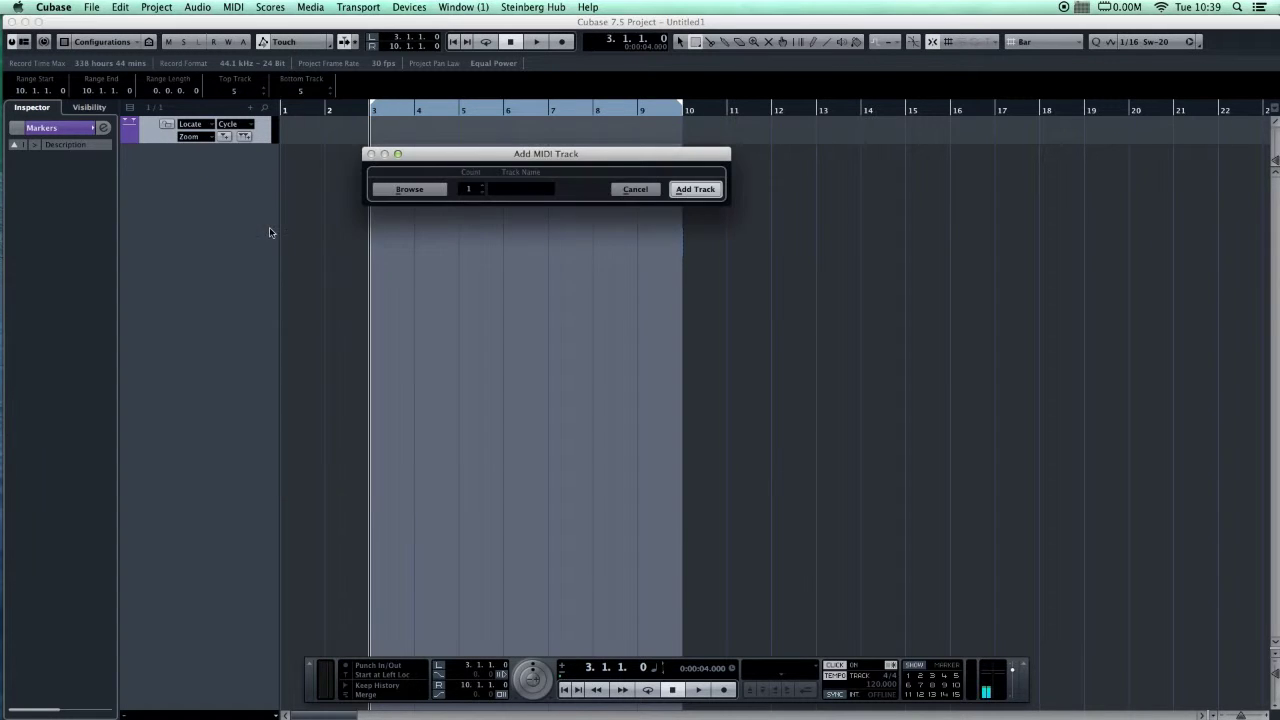
pyautogui.click(696, 190)
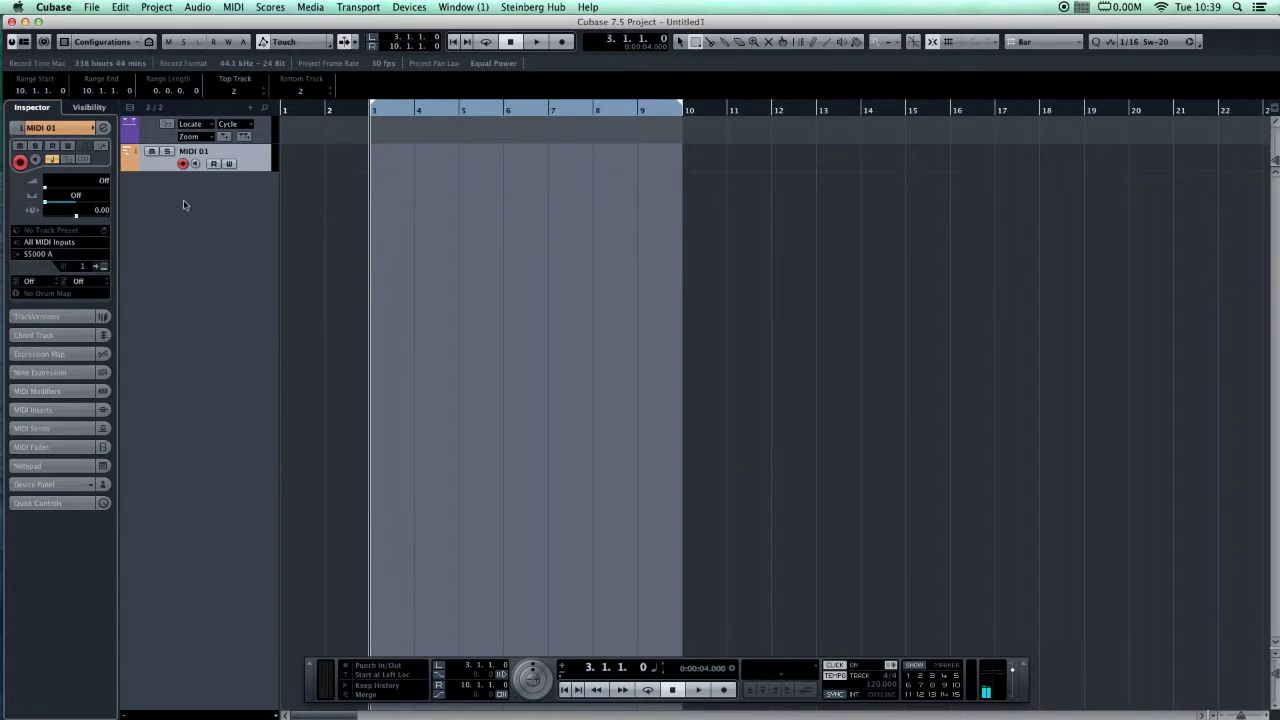
# Set MIDI 01's output to SUPERNOVA on MIDI channel 9.
pyautogui.click(60, 253)
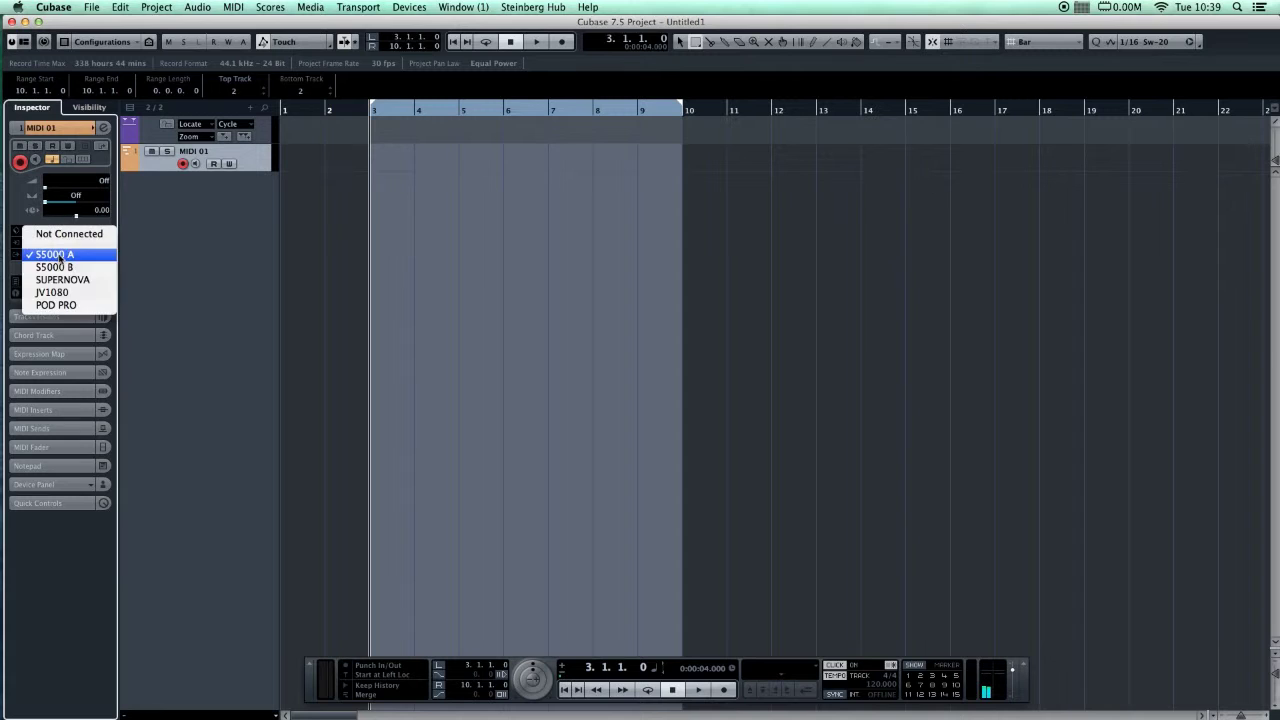
pyautogui.click(70, 280)
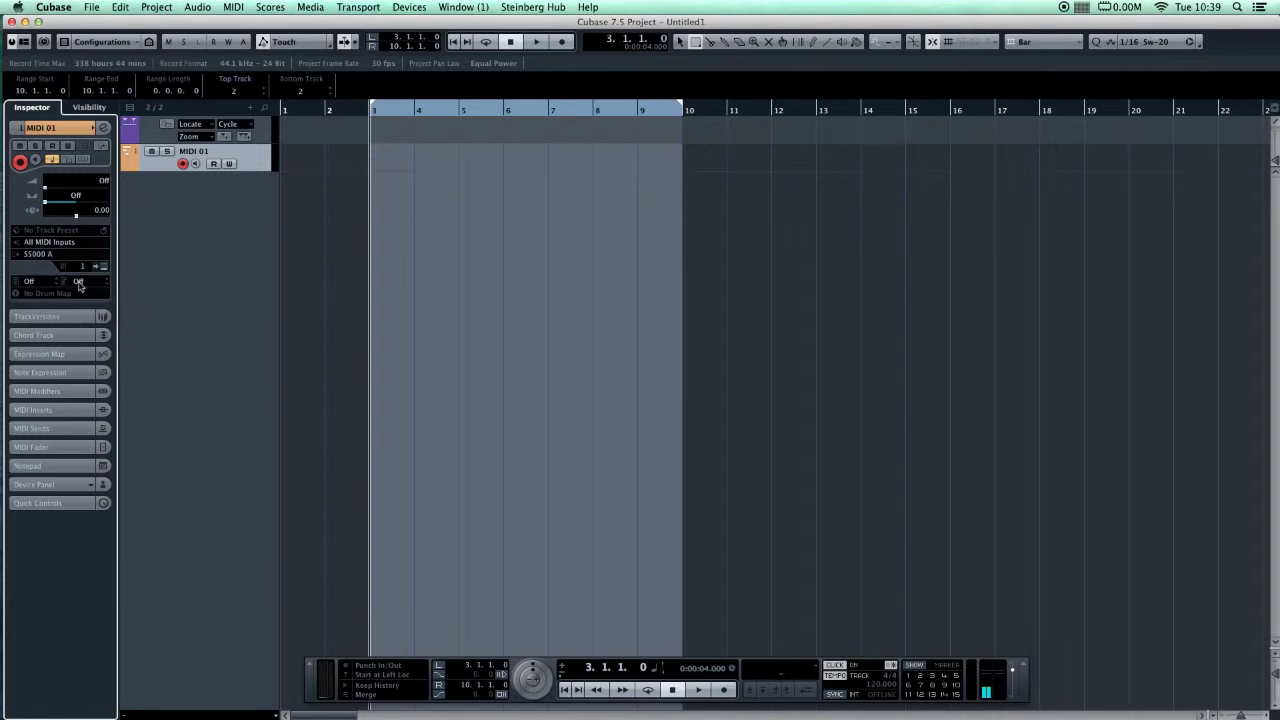
pyautogui.click(80, 268)
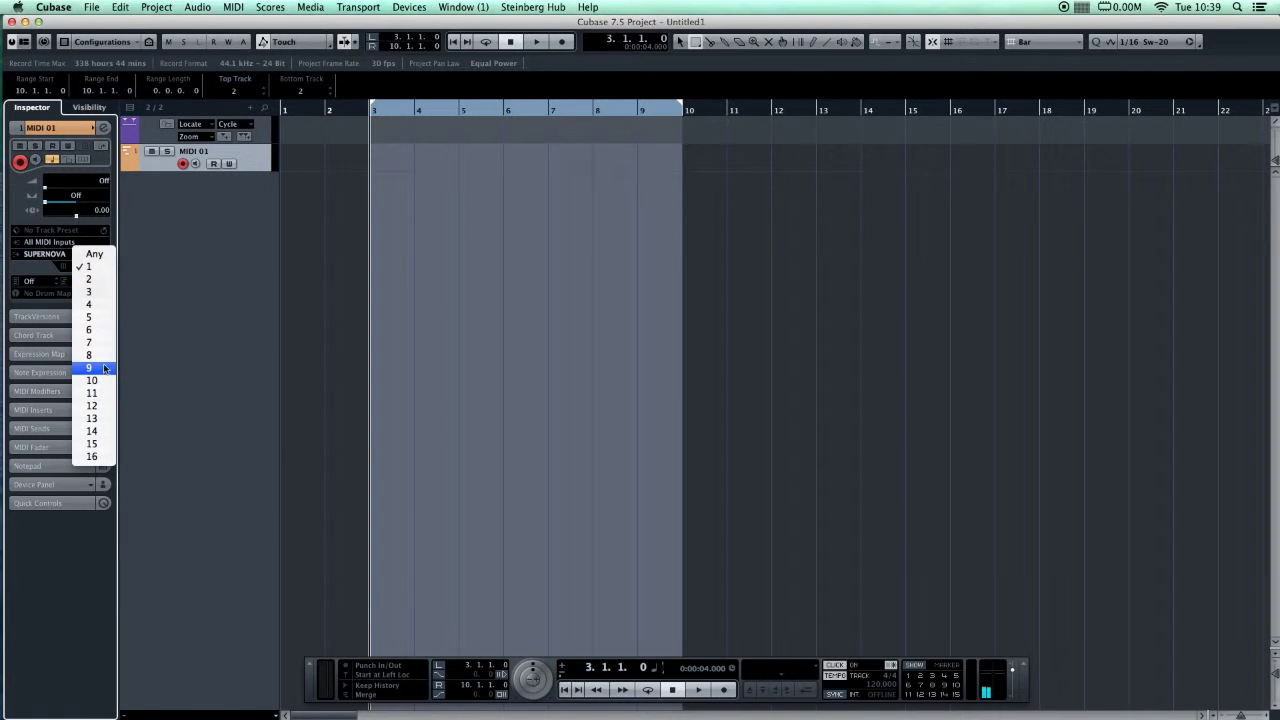
pyautogui.click(96, 368)
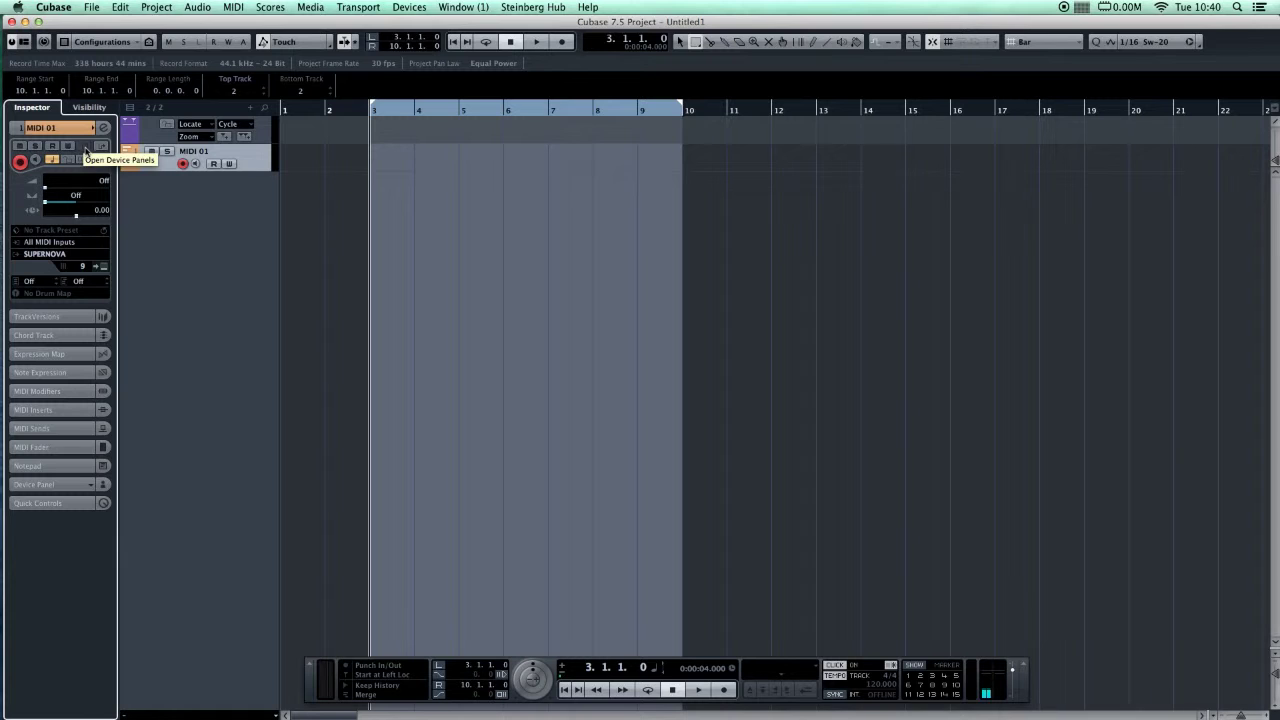
# Open the MIDI Device Manager from the Devices menu.
pyautogui.click(439, 344)
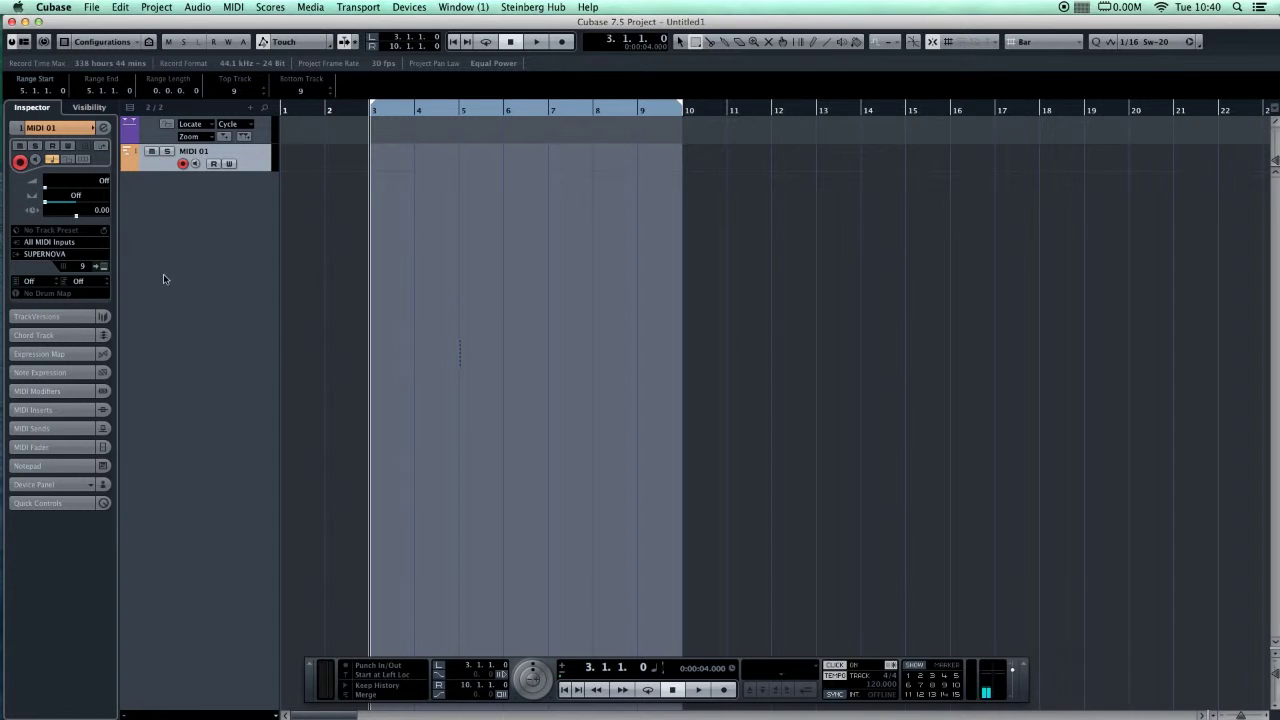
pyautogui.click(472, 8)
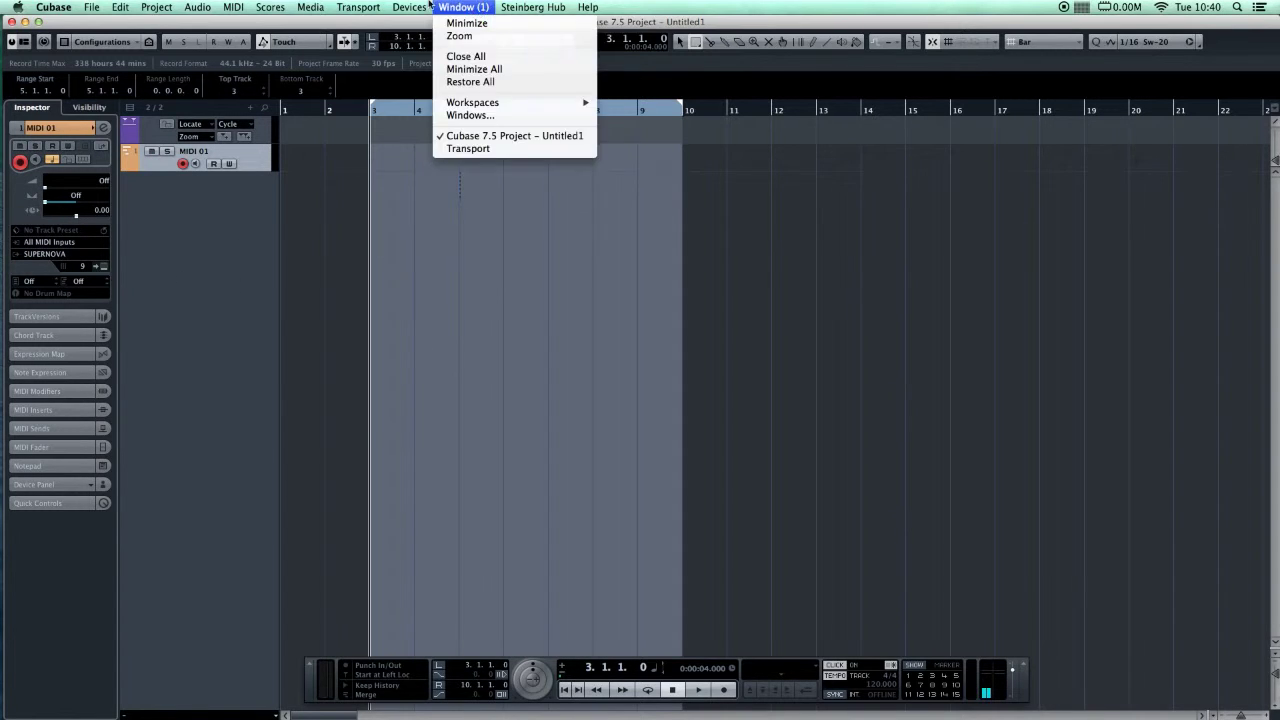
pyautogui.moveTo(412, 7)
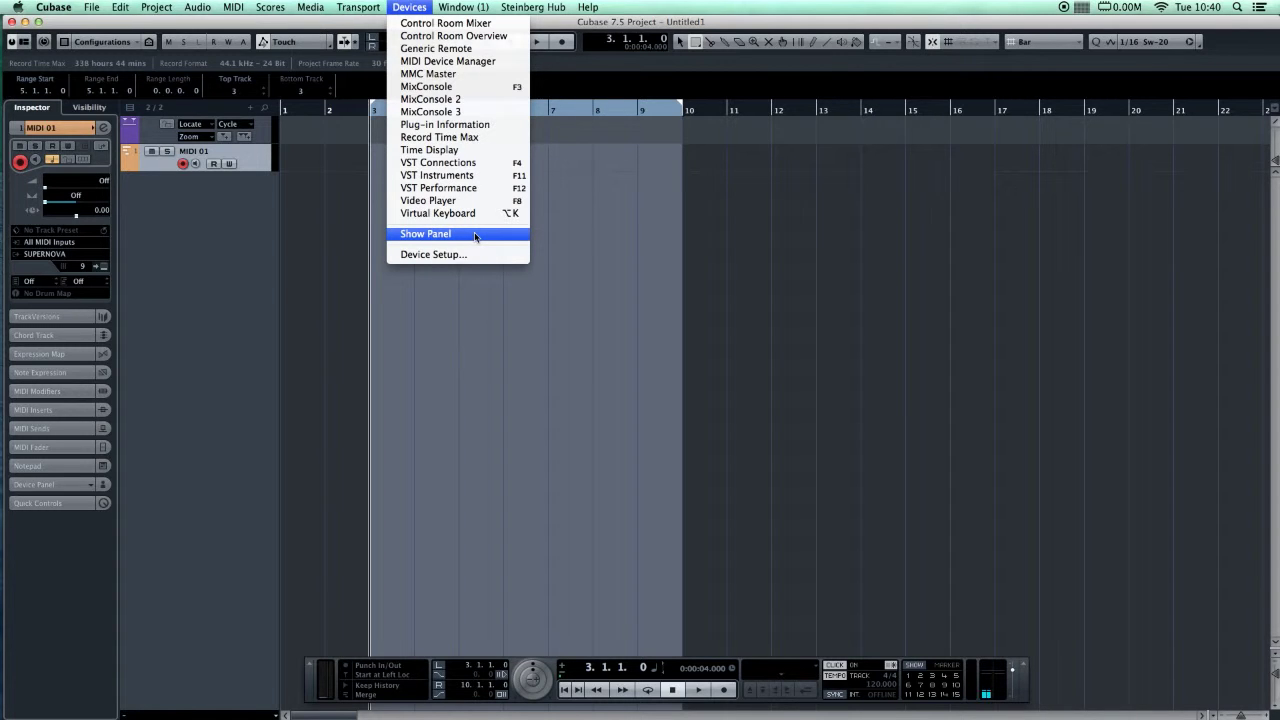
pyautogui.click(452, 62)
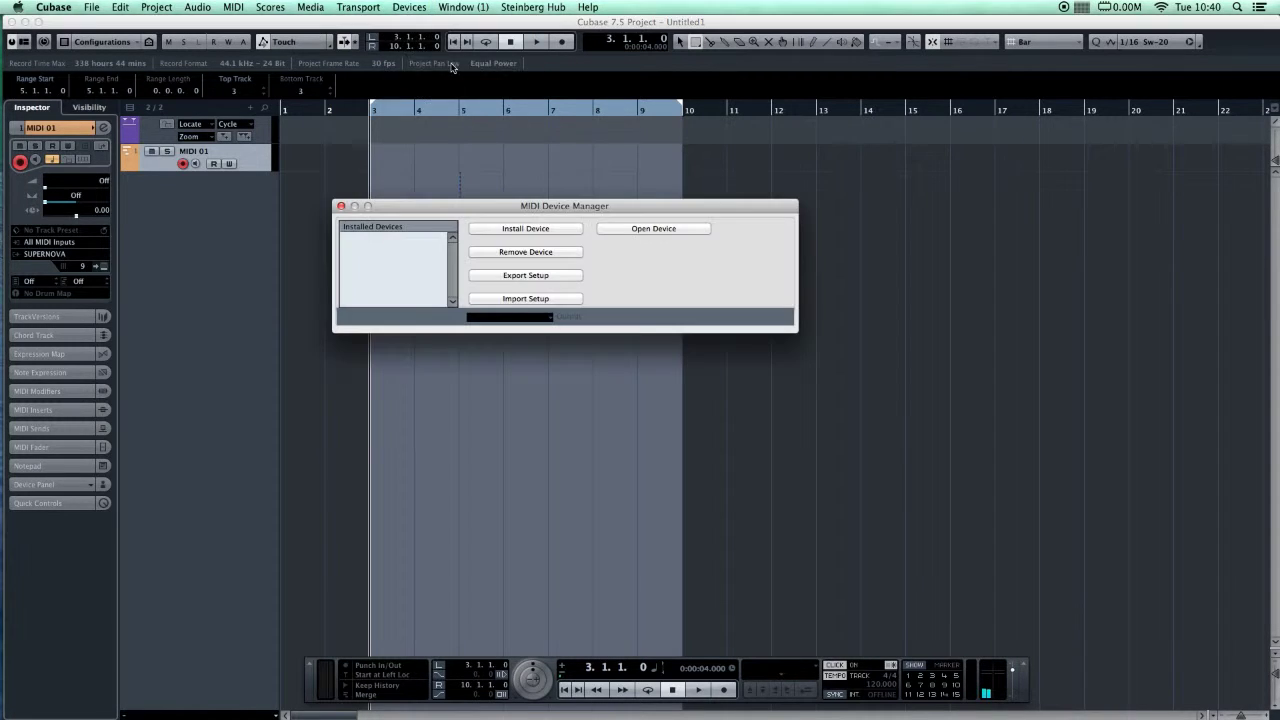
# Import the SNOVADEVICE.xml setup file from the Desktop.
pyautogui.click(515, 302)
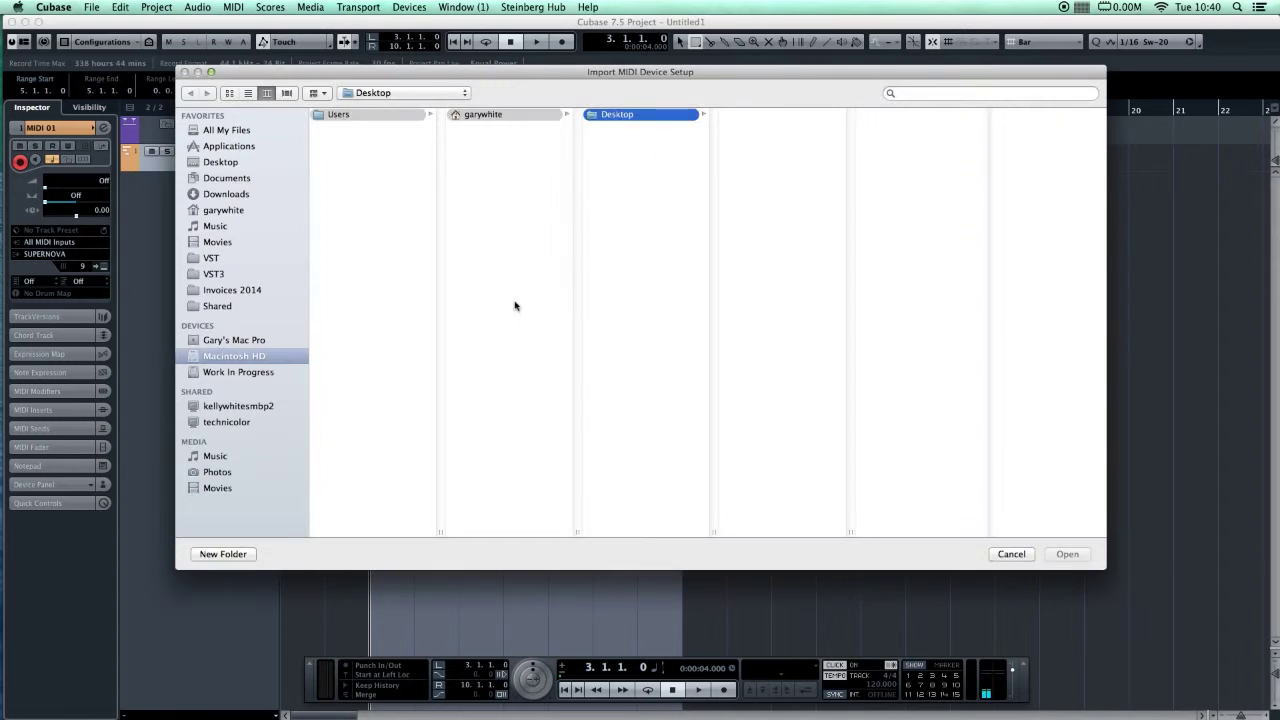
pyautogui.click(243, 177)
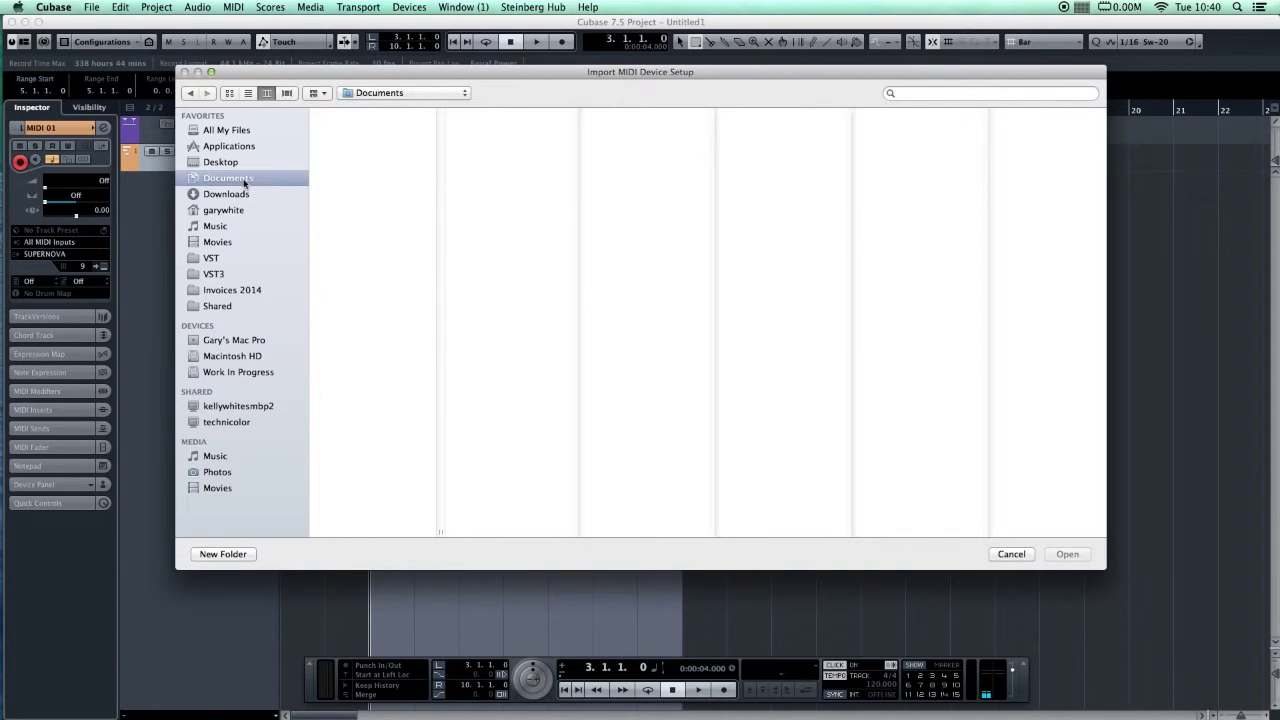
pyautogui.click(245, 165)
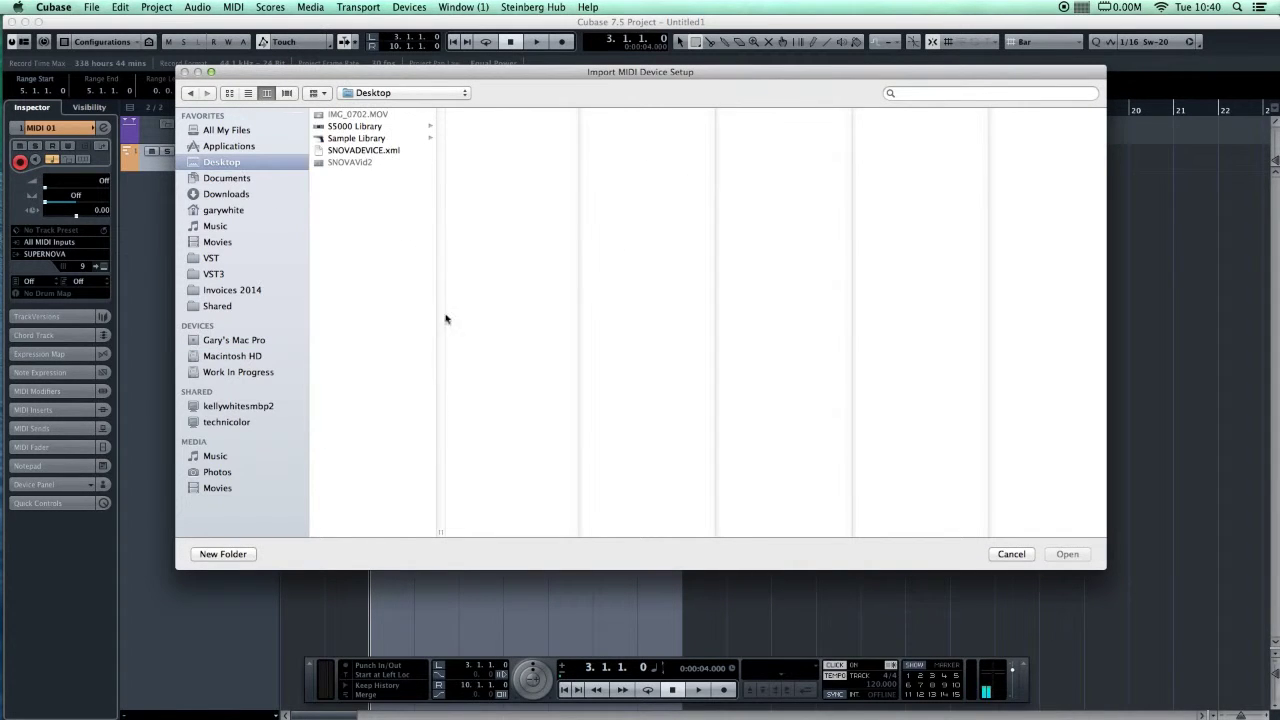
pyautogui.click(389, 152)
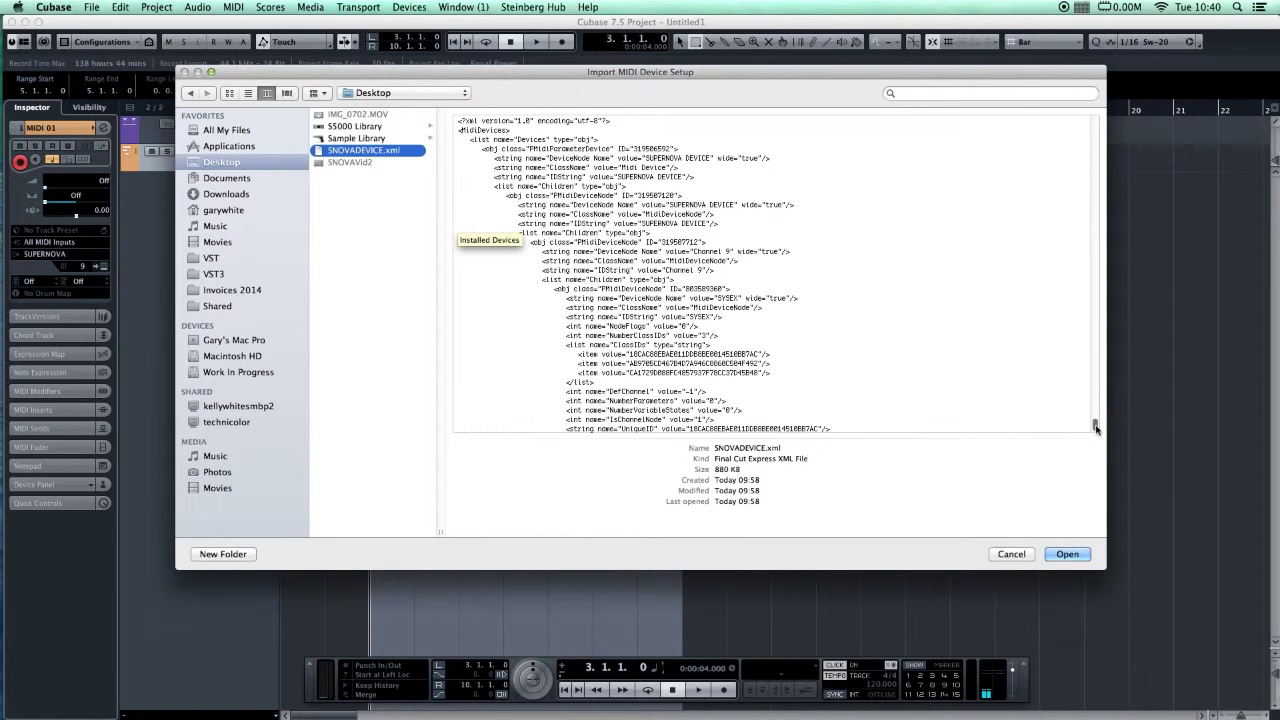
pyautogui.scroll(-15, 1095, 427)
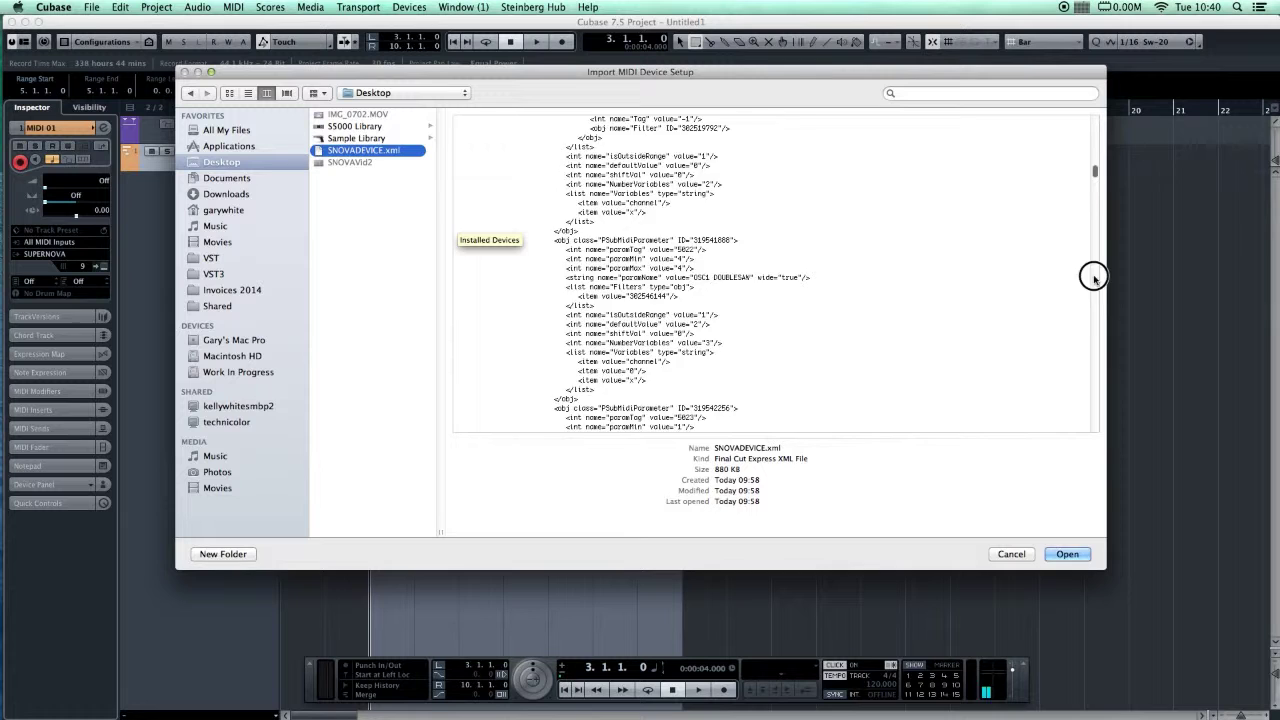
pyautogui.click(1070, 556)
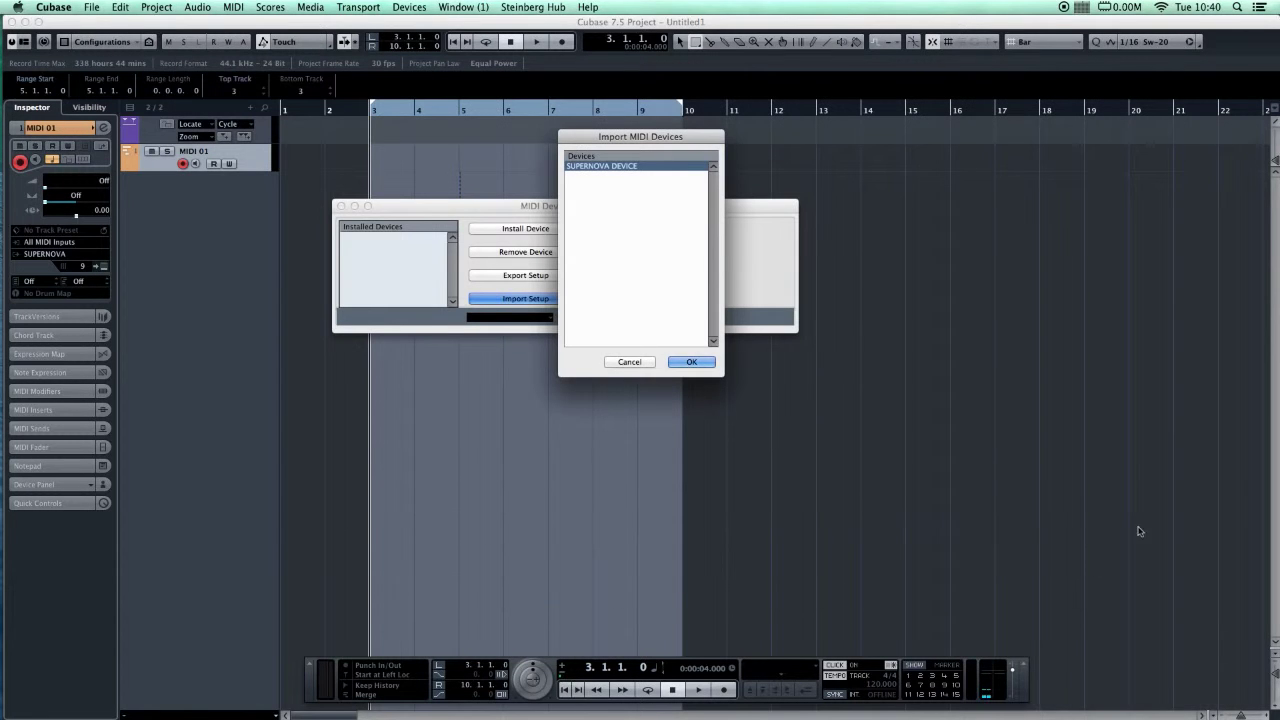
# Install SUPERNOVA DEVICE and confirm its output is SUPERNOVA.
pyautogui.click(690, 363)
pyautogui.click(513, 317)
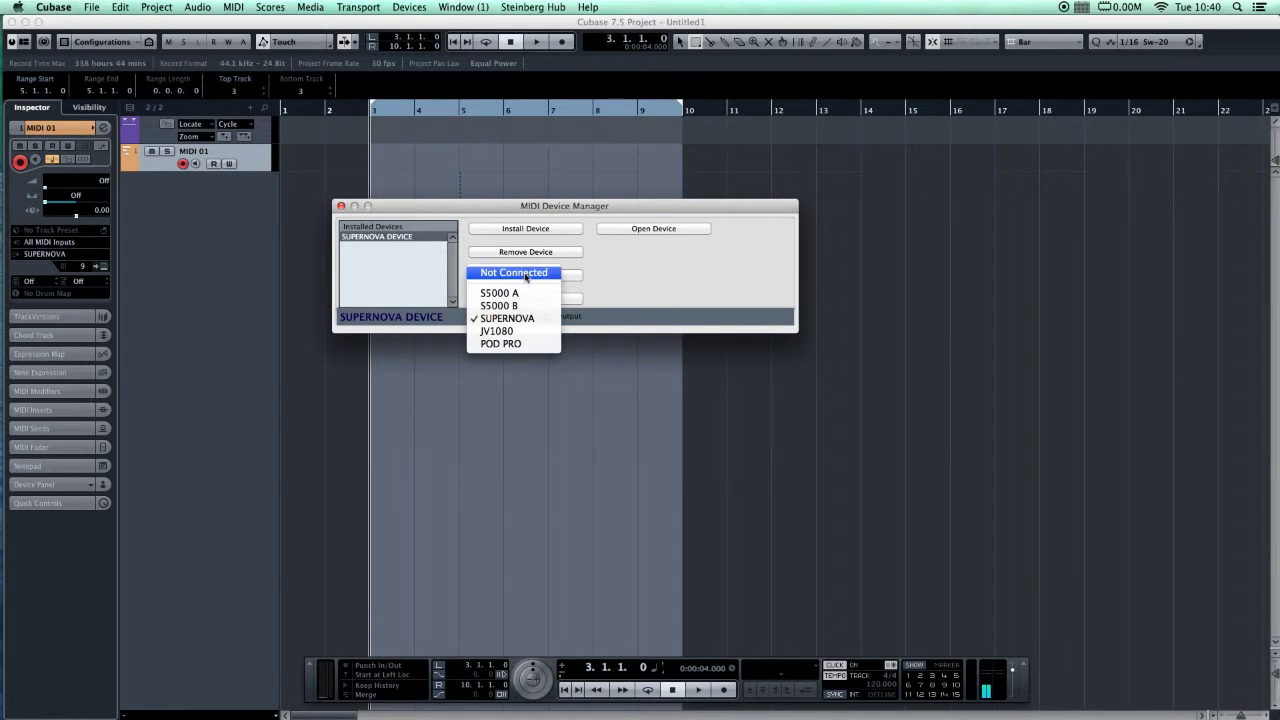
pyautogui.click(534, 320)
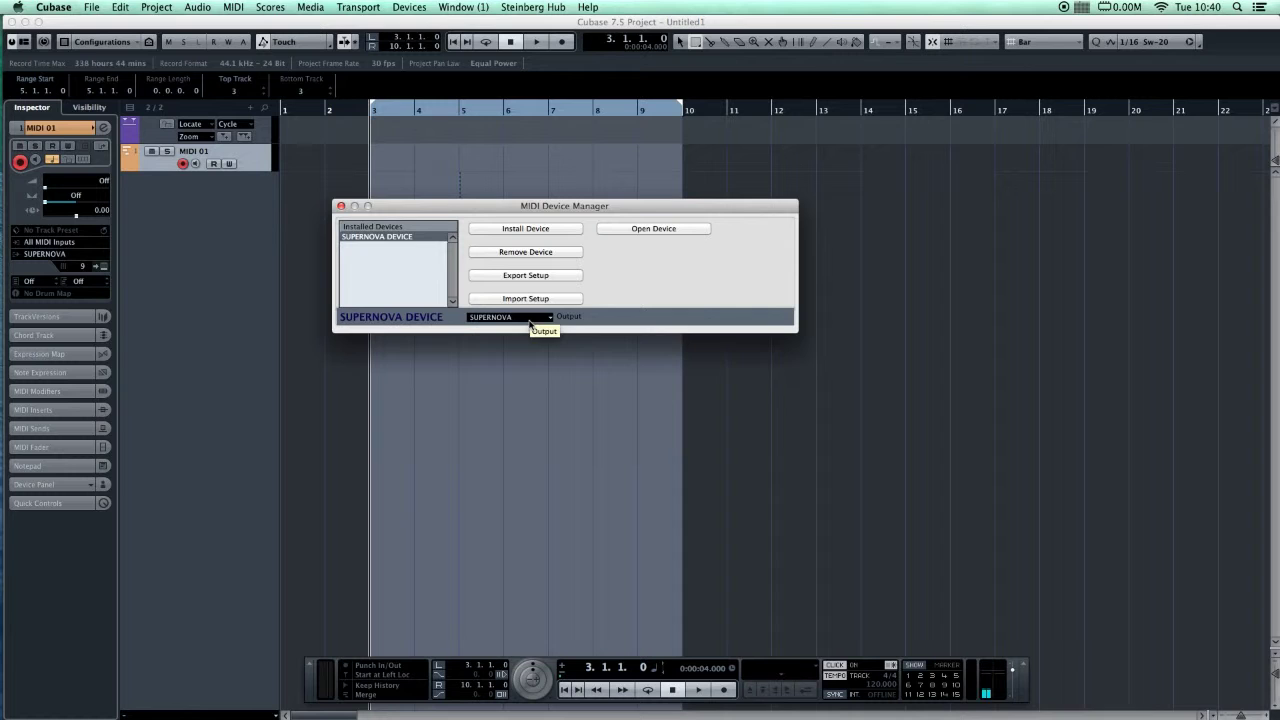
# Close the device manager and route MIDI 01 to SUPERNOVA DEVICE (SUPERNOVA).
pyautogui.click(340, 206)
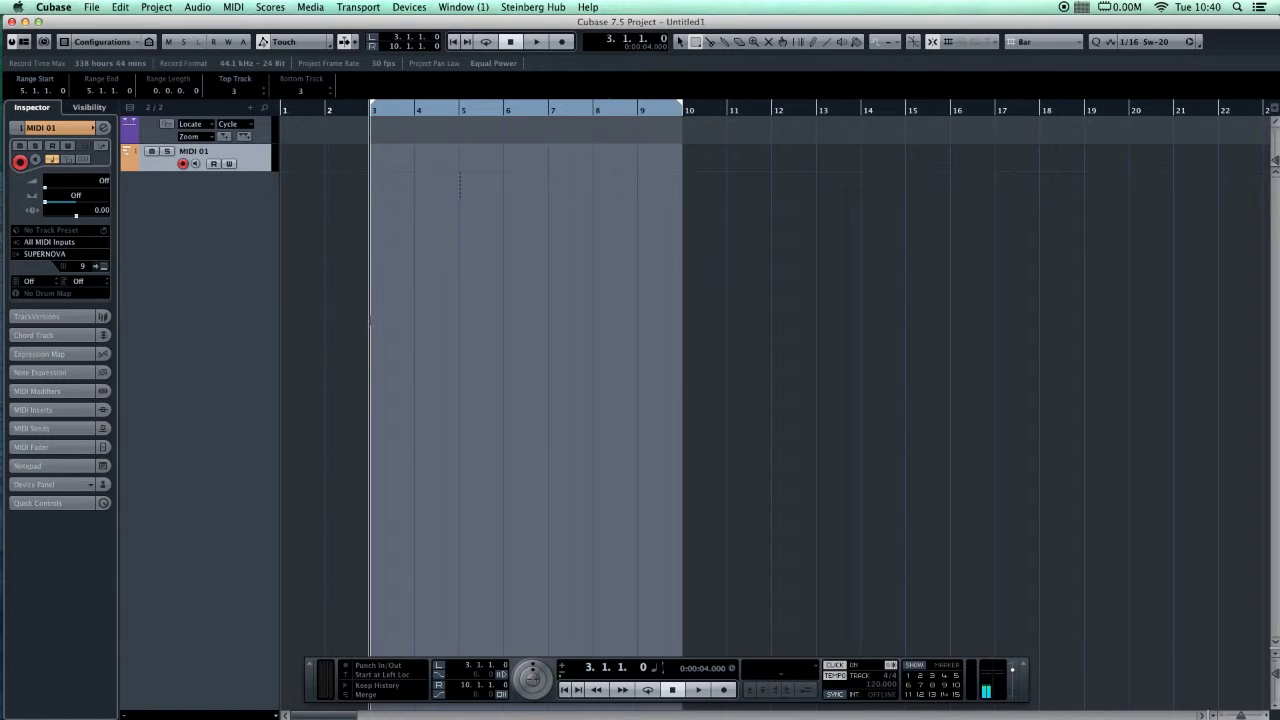
pyautogui.click(60, 253)
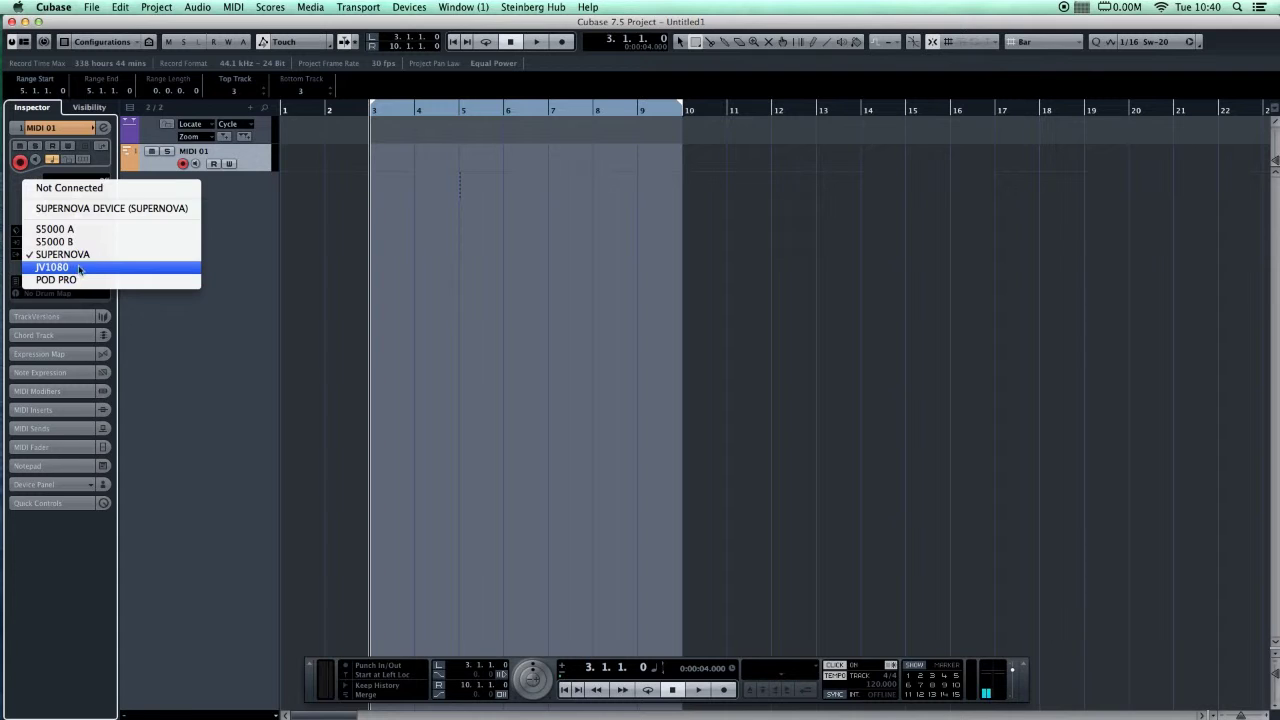
pyautogui.click(118, 208)
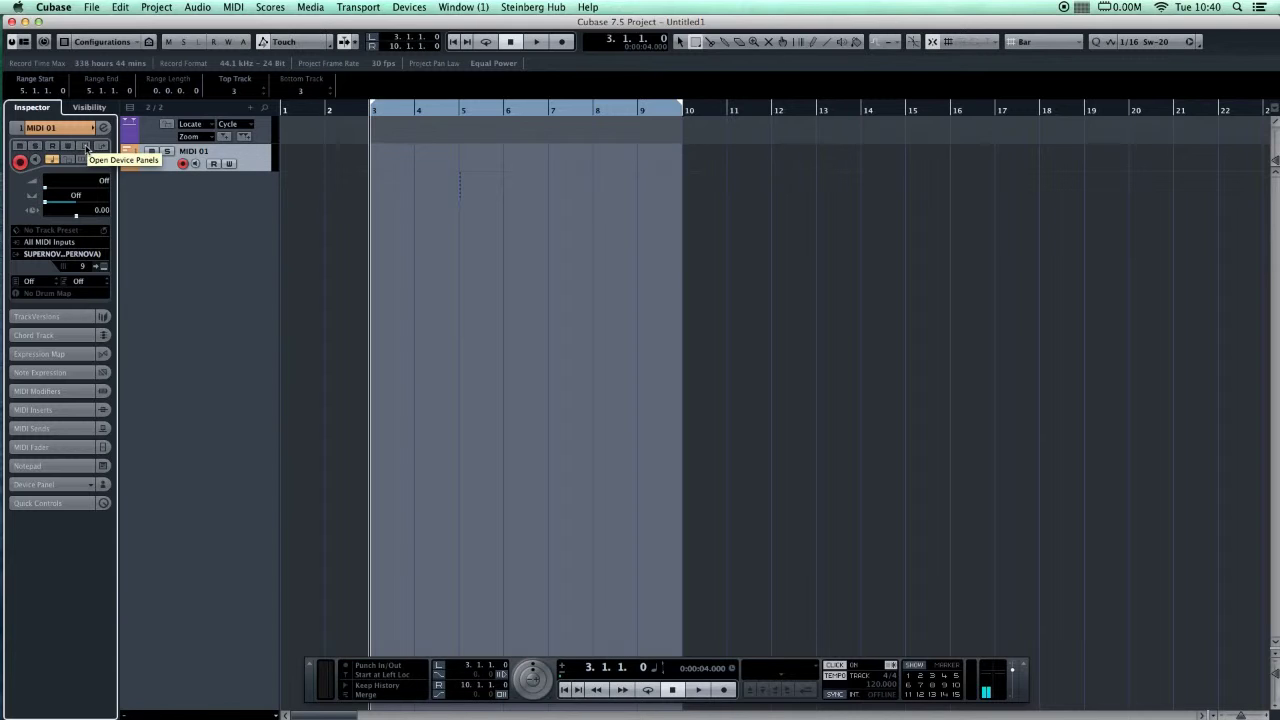
# Keep MIDI 01 on channel 9 after briefly switching it to channel 8.
pyautogui.click(90, 267)
pyautogui.click(94, 259)
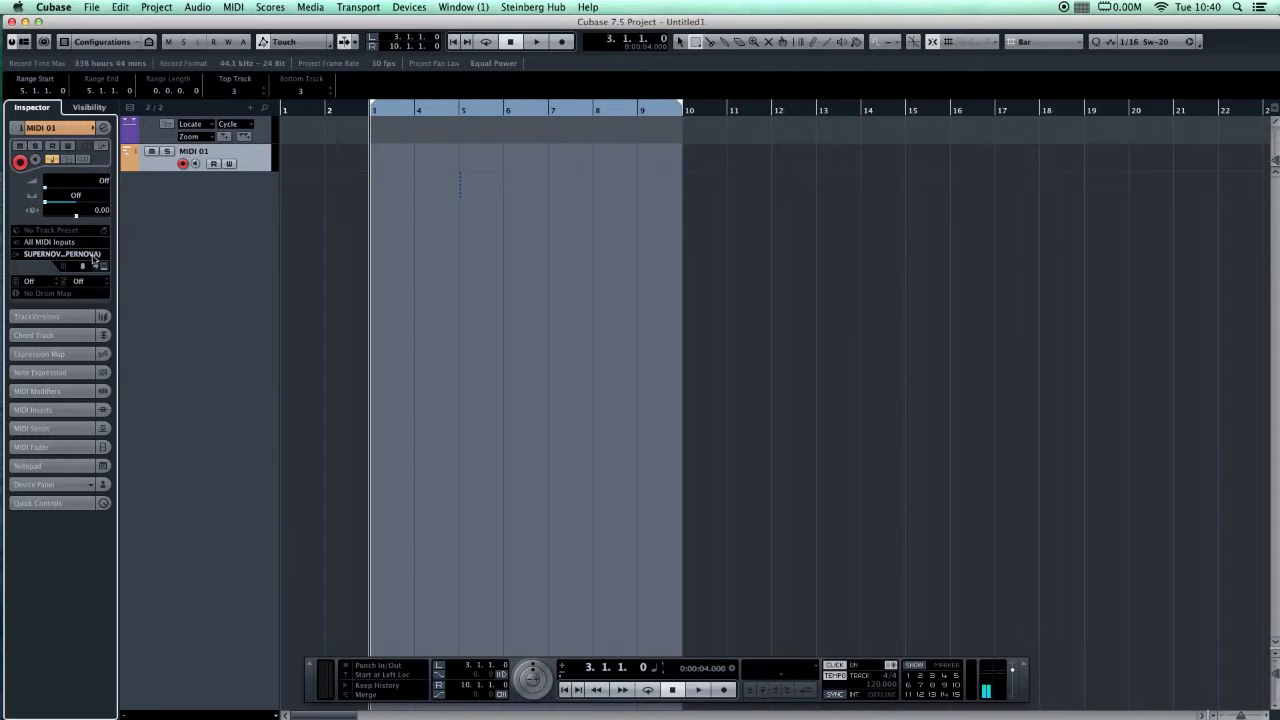
pyautogui.click(86, 270)
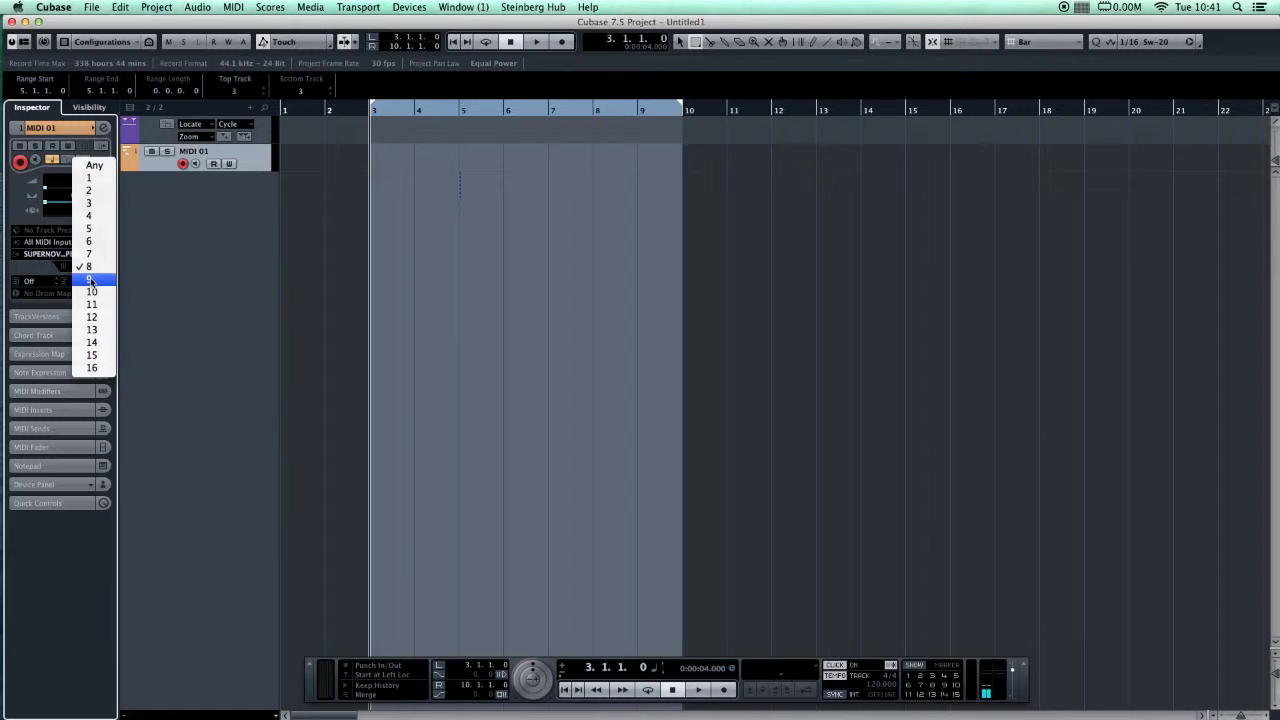
pyautogui.click(88, 279)
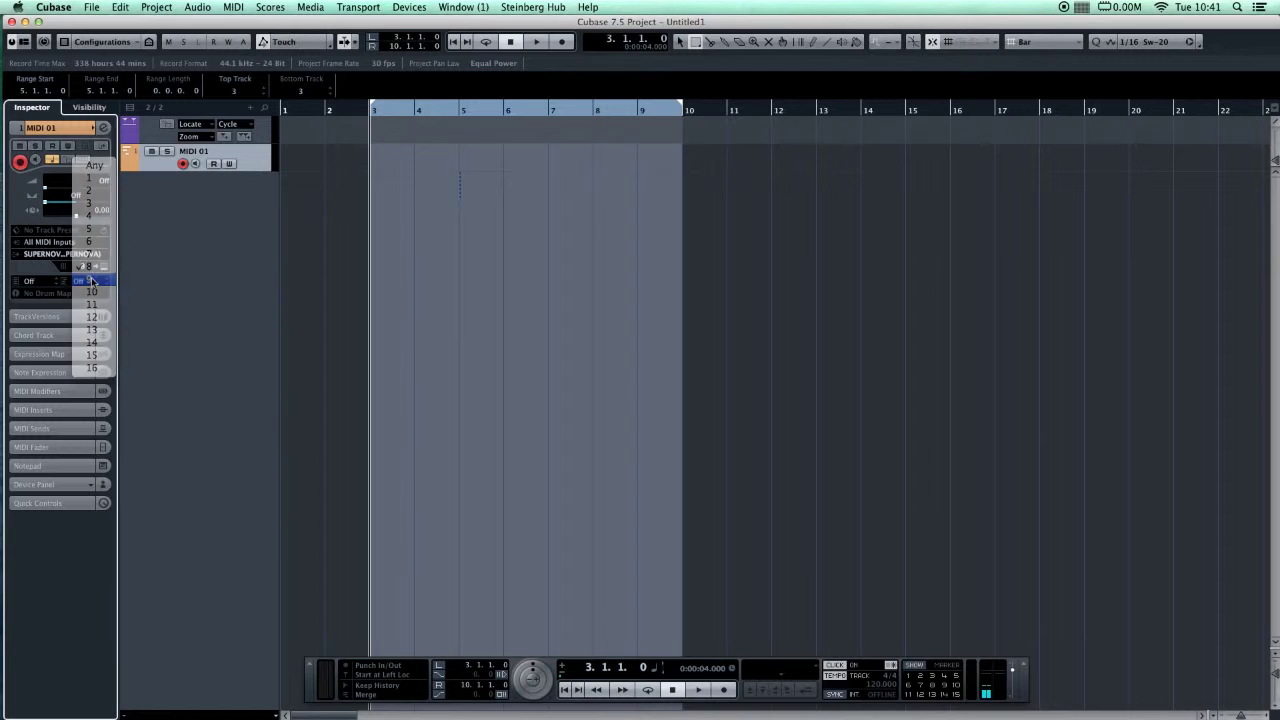
# On the Supernova Channel 9 control page, set FREQ 69, RESO 93 and slow LFO 1 speed.
pyautogui.click(84, 146)
pyautogui.moveTo(363, 96); pyautogui.dragTo(340, 65)
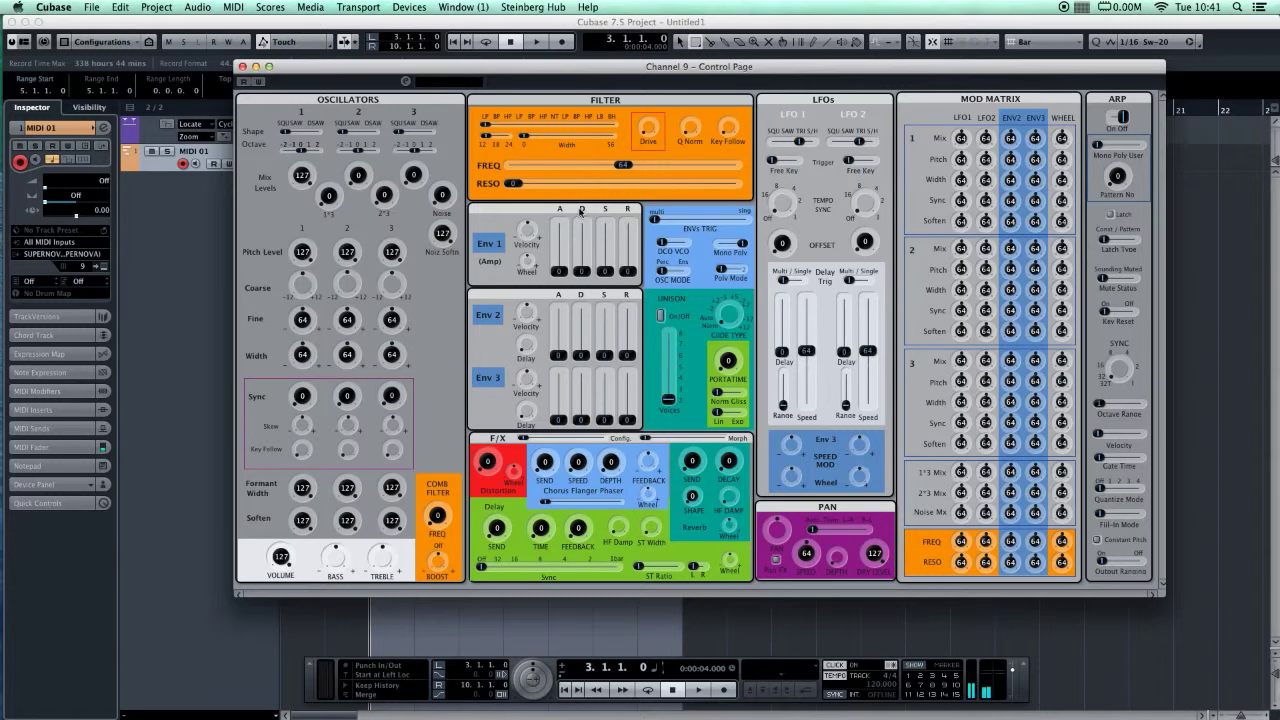
pyautogui.moveTo(617, 168); pyautogui.dragTo(690, 177)
pyautogui.moveTo(515, 184); pyautogui.dragTo(722, 186)
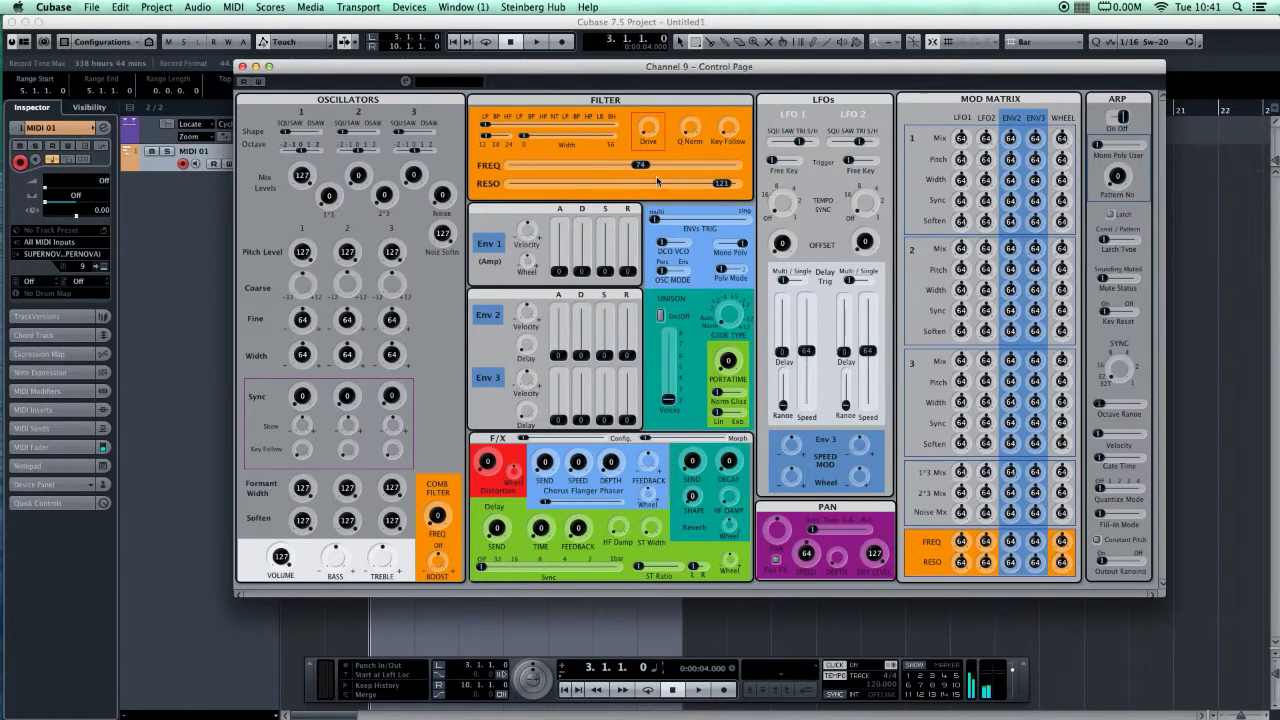
pyautogui.moveTo(645, 168); pyautogui.dragTo(548, 167)
pyautogui.moveTo(722, 184); pyautogui.dragTo(675, 185)
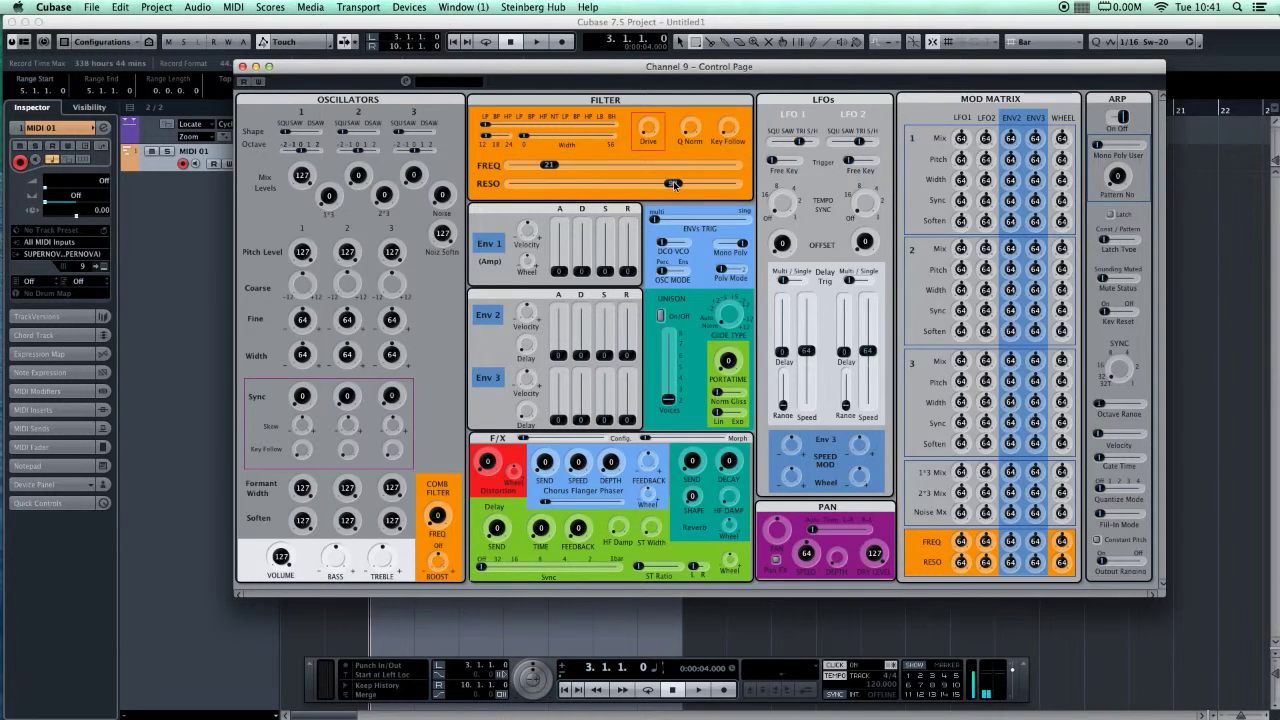
pyautogui.moveTo(813, 353)
pyautogui.mouseDown()
pyautogui.moveTo(814, 395)
pyautogui.moveTo(810, 328)
pyautogui.moveTo(810, 352)
pyautogui.mouseUp()
pyautogui.moveTo(513, 69); pyautogui.dragTo(471, 212)
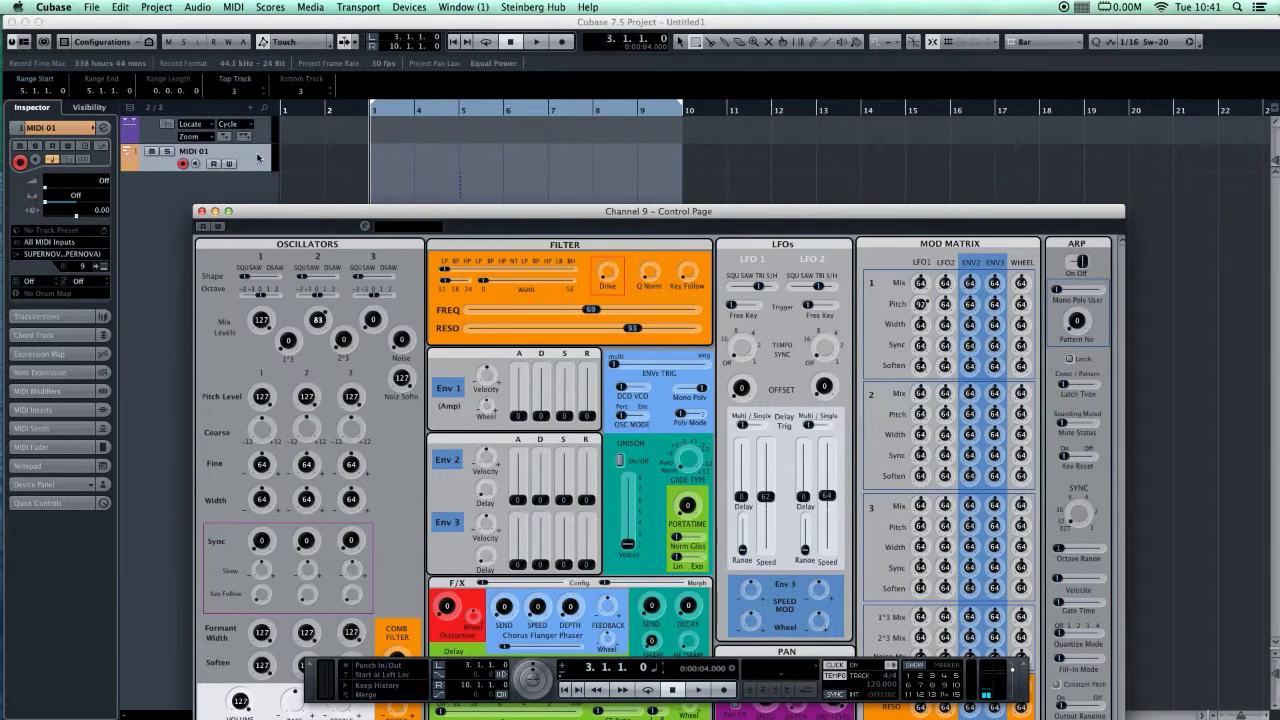
# Close and reopen the Channel 9 control page, moving its window lower.
pyautogui.click(340, 160)
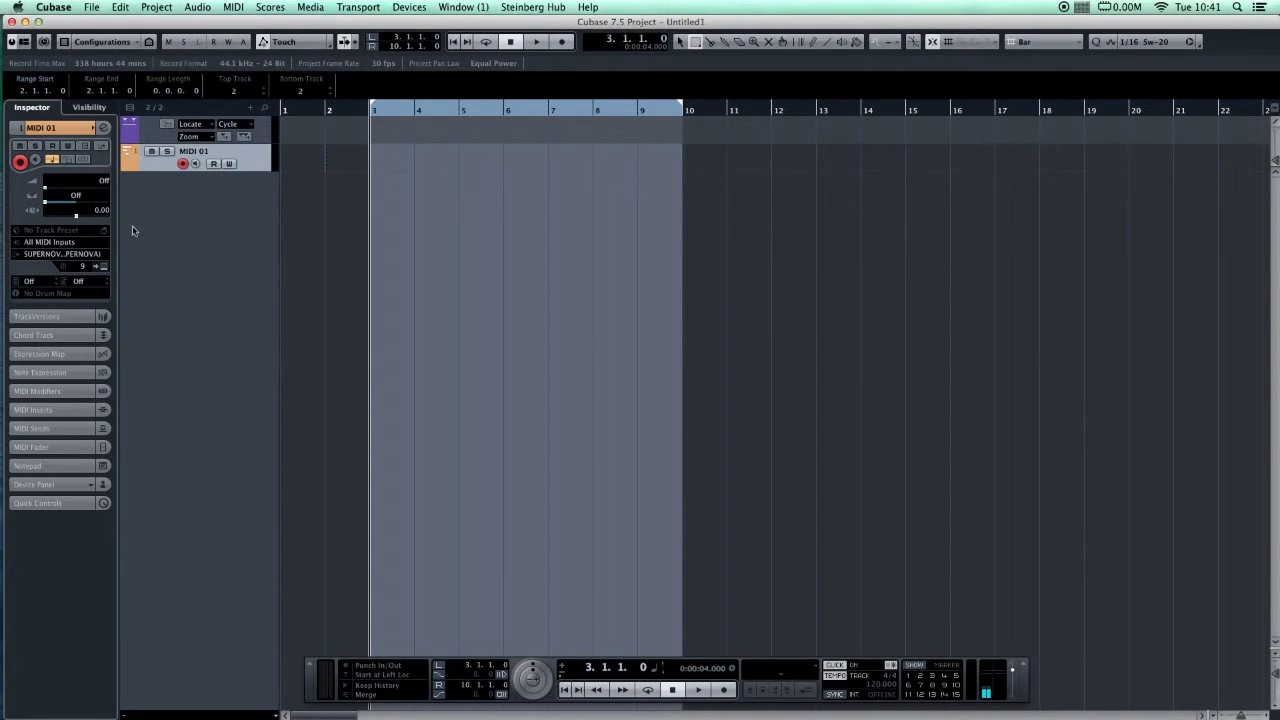
pyautogui.click(97, 156)
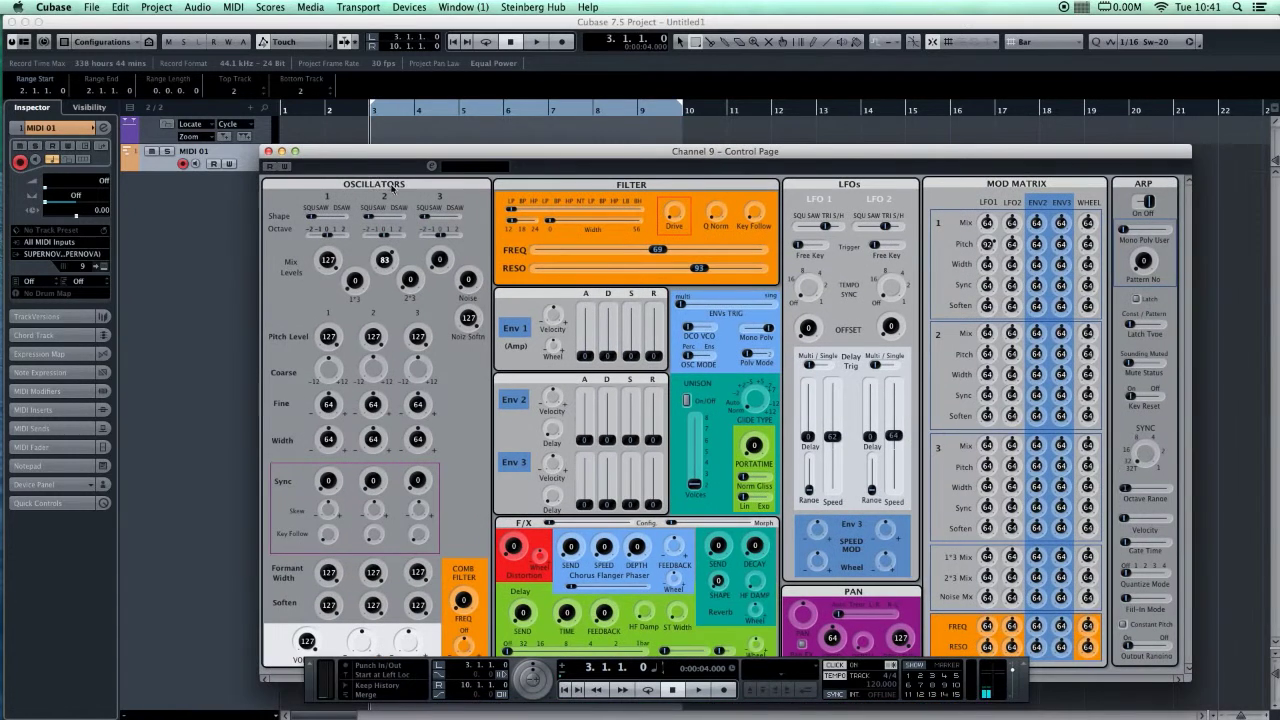
pyautogui.moveTo(310, 158); pyautogui.dragTo(301, 286)
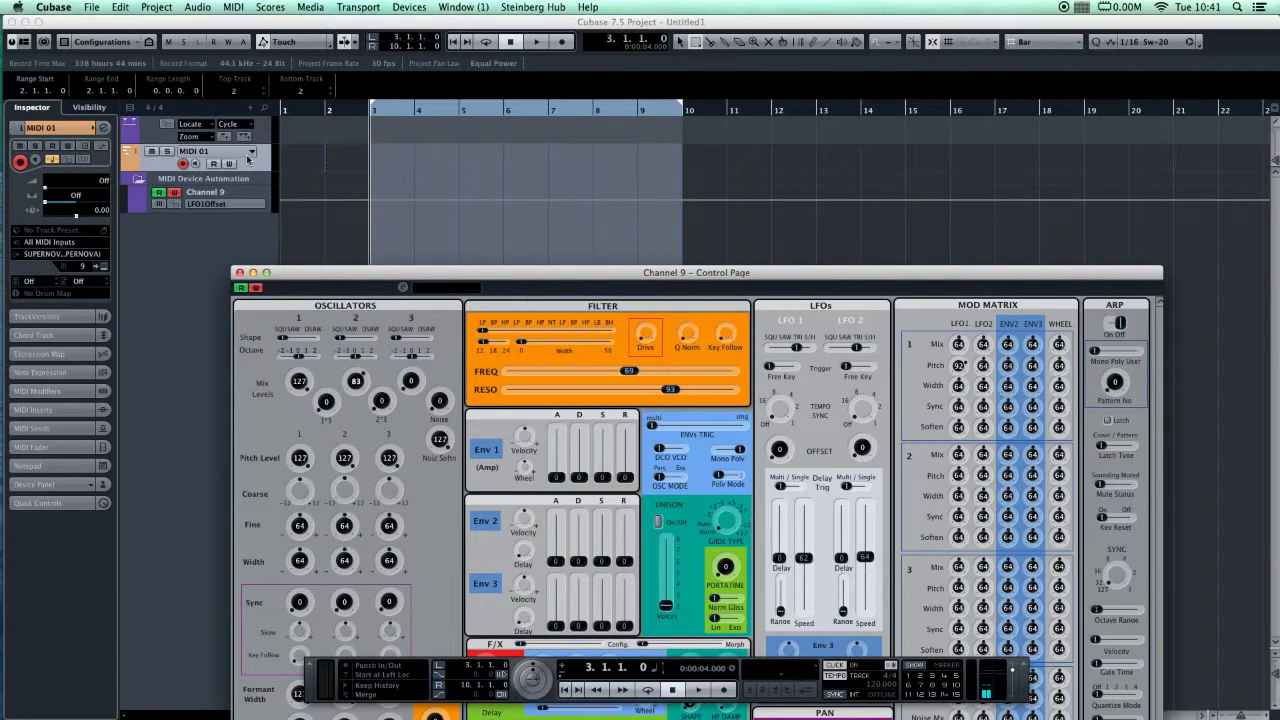
# Record a filter frequency sweep and resonance drop to 21 into MIDI 01.
pyautogui.moveTo(320, 276); pyautogui.dragTo(314, 134)
pyautogui.press('space')
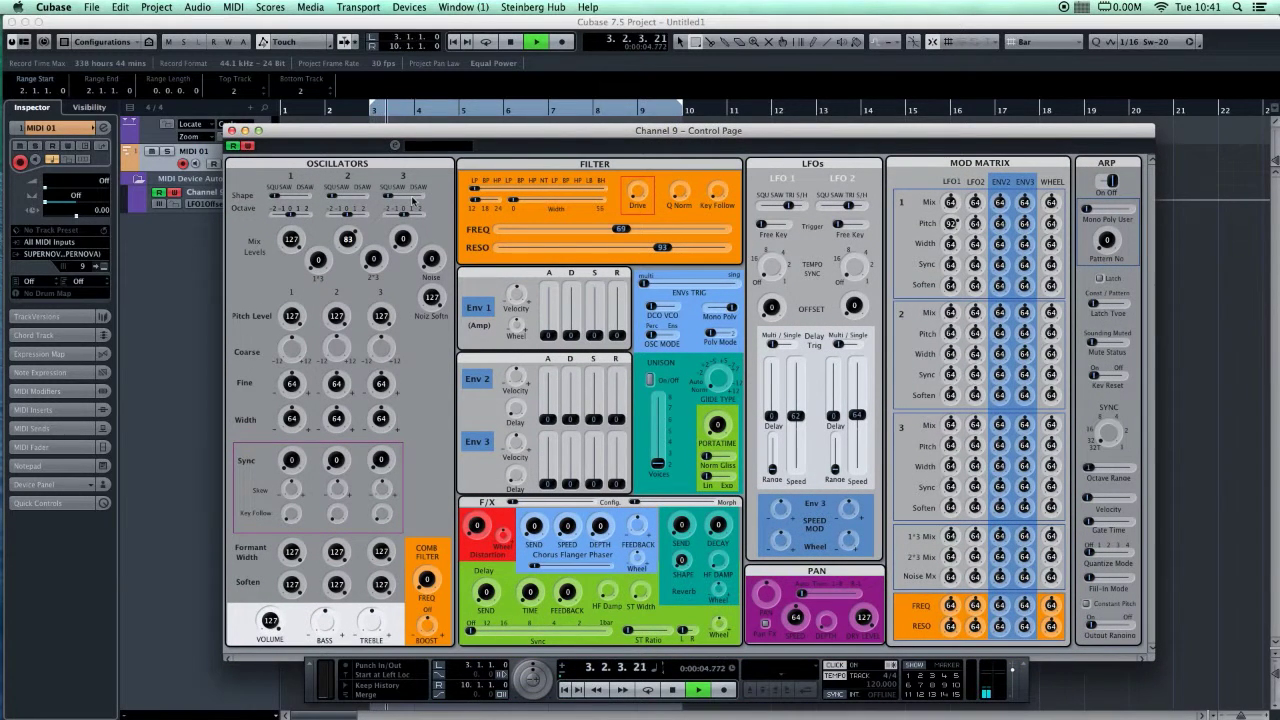
pyautogui.press('KP_Multiply')
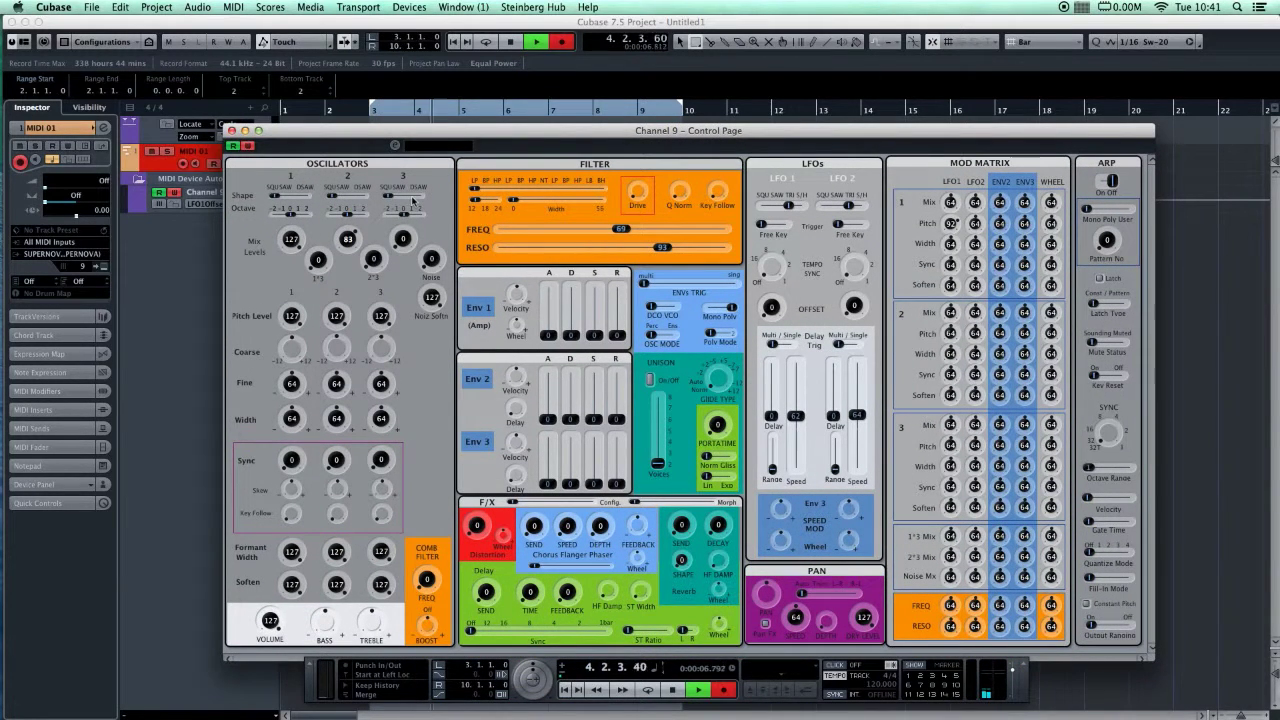
pyautogui.moveTo(620, 229); pyautogui.dragTo(538, 247)
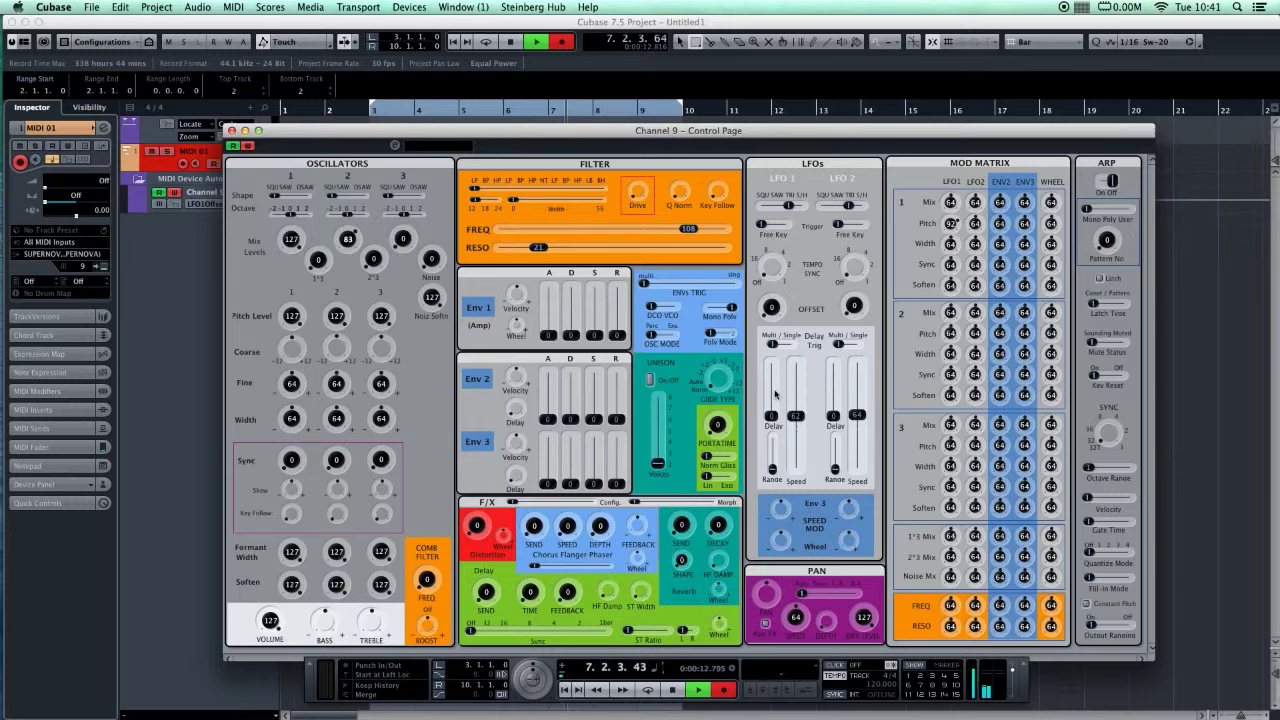
pyautogui.moveTo(795, 415); pyautogui.dragTo(798, 465)
pyautogui.click(248, 147)
pyautogui.press('space')
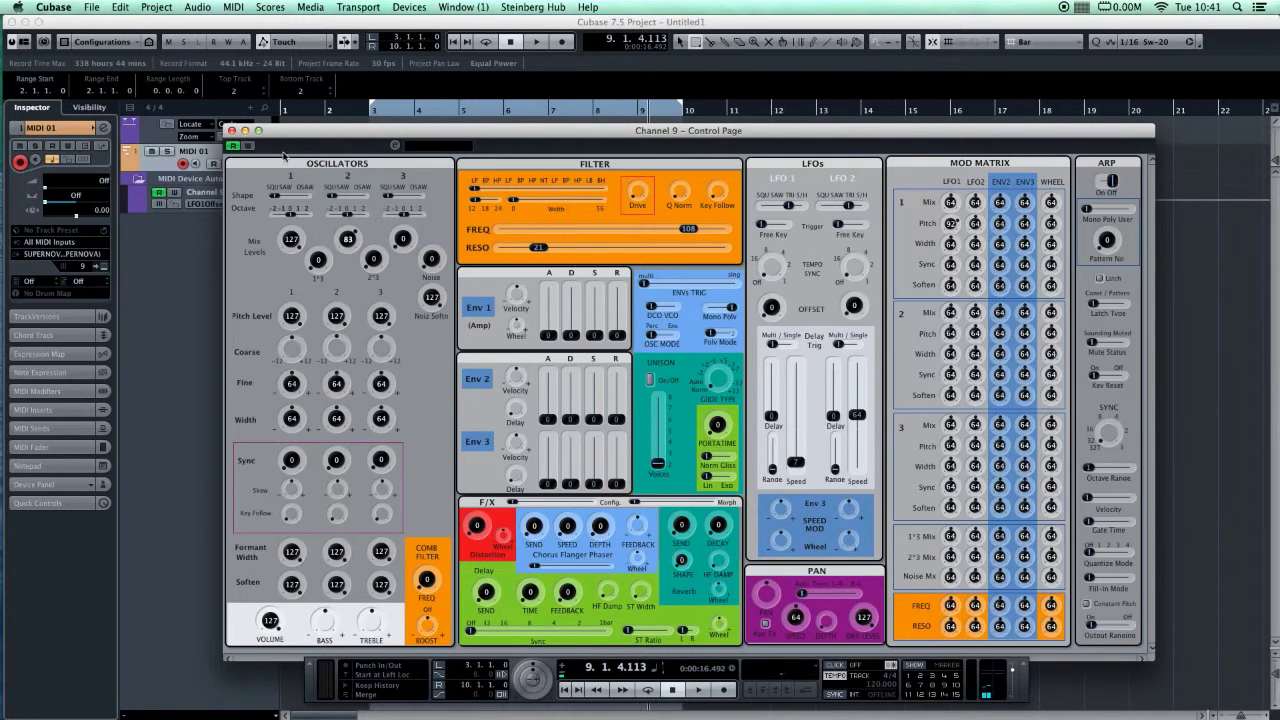
# Play back the recorded Supernova automation.
pyautogui.moveTo(284, 130); pyautogui.dragTo(272, 87)
pyautogui.press('space')
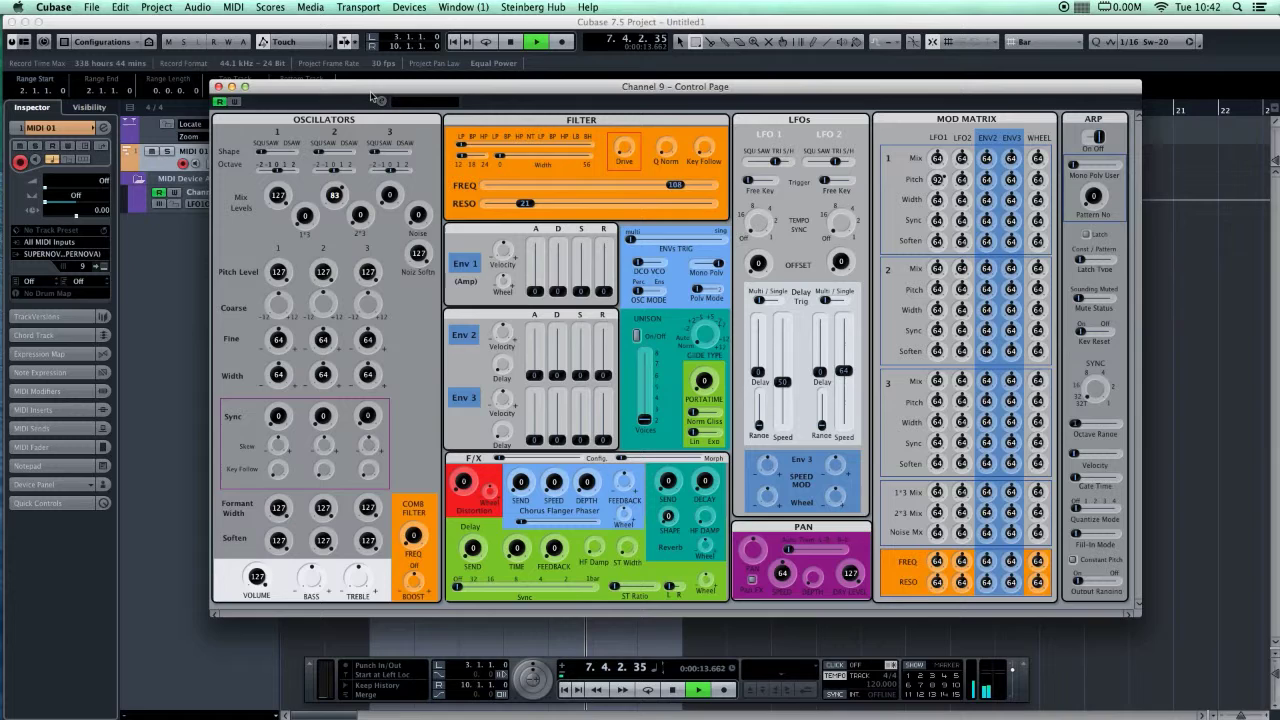
pyautogui.moveTo(345, 87); pyautogui.dragTo(433, 184)
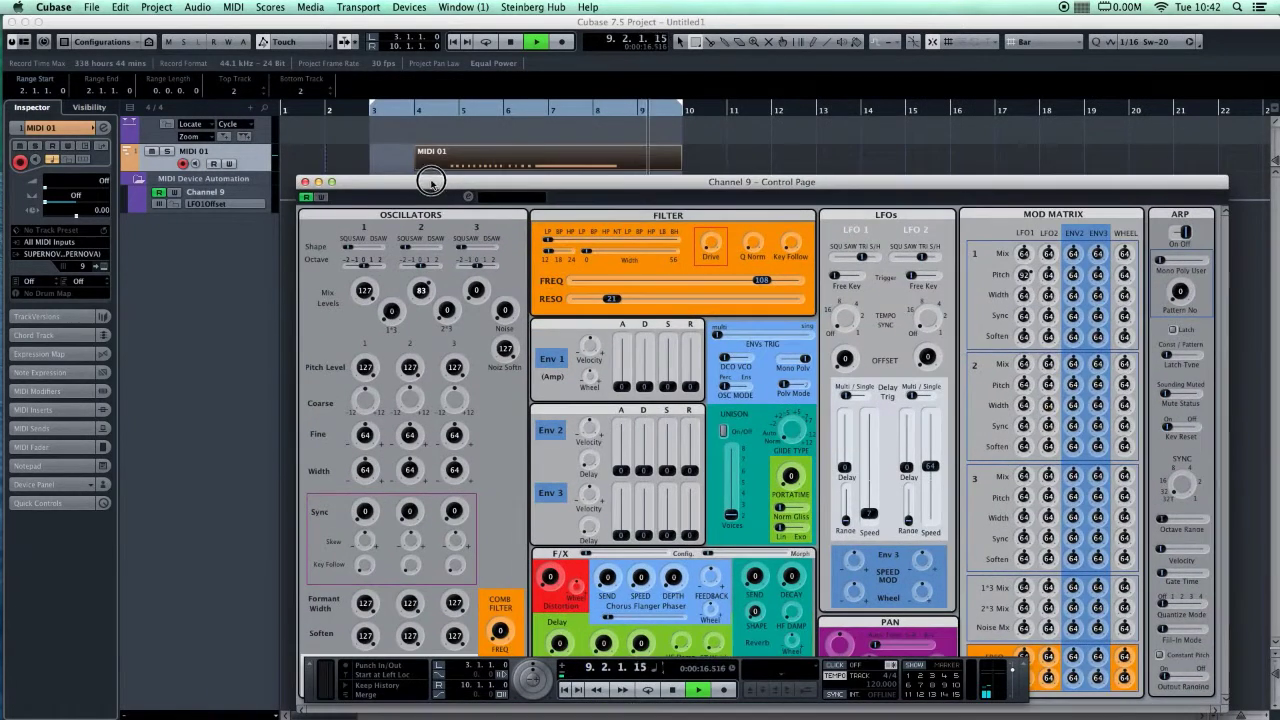
# Close the control page and show an enlarged FilterFrequency automation lane.
pyautogui.click(305, 184)
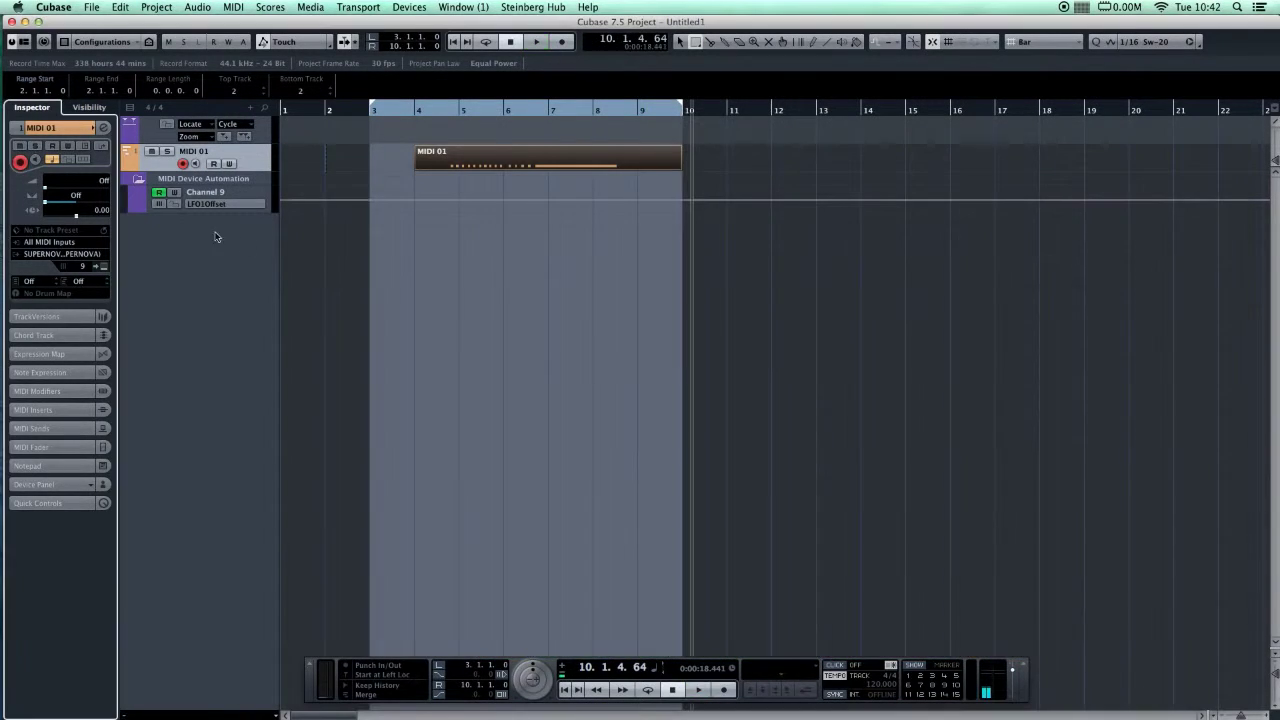
pyautogui.click(135, 207)
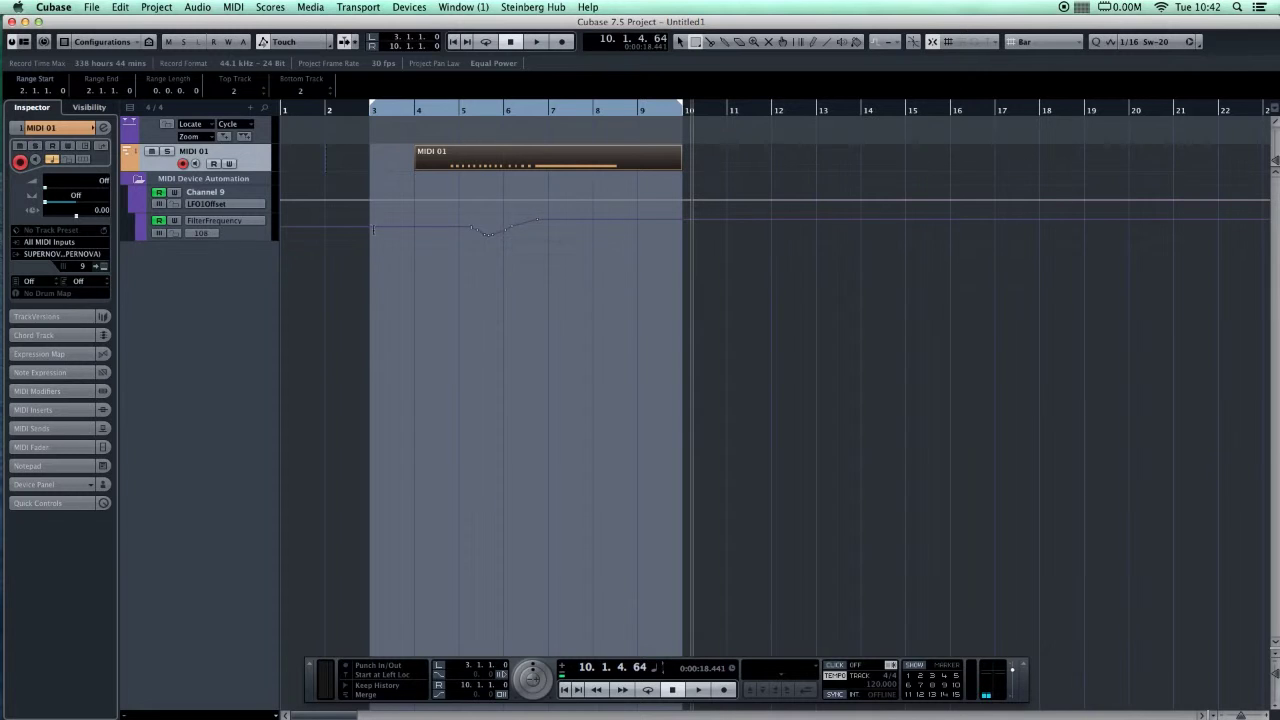
pyautogui.click(255, 238)
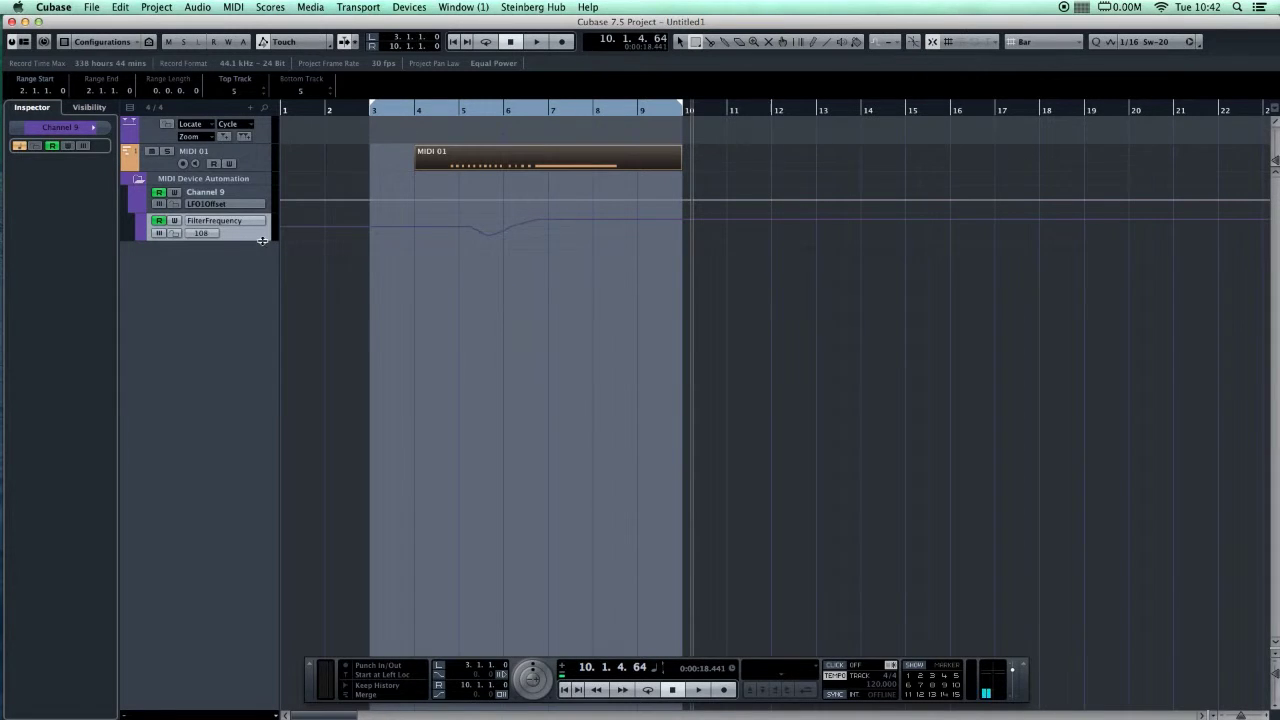
pyautogui.moveTo(262, 240); pyautogui.dragTo(262, 414)
# Drag the FilterFrequency points so the curve ramps up to bar 9, then reopen the control page.
pyautogui.rightClick(538, 300)
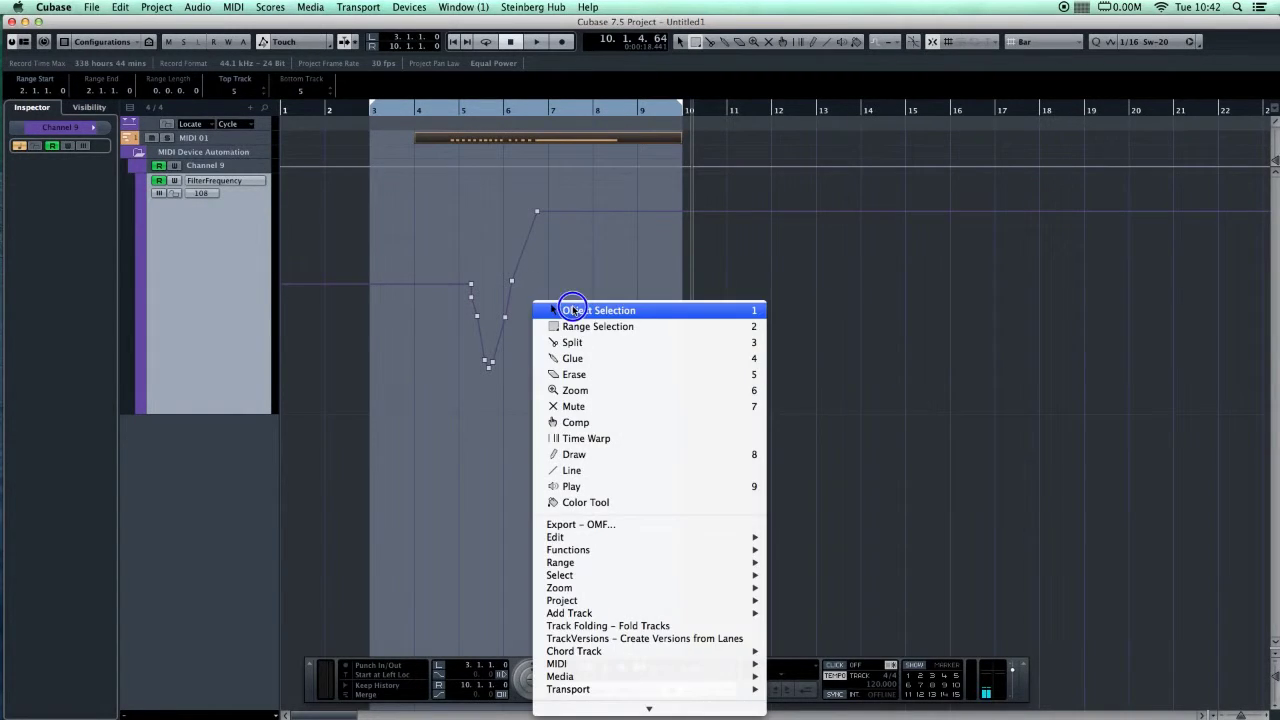
pyautogui.click(565, 306)
pyautogui.click(513, 282)
pyautogui.moveTo(519, 284); pyautogui.dragTo(537, 282)
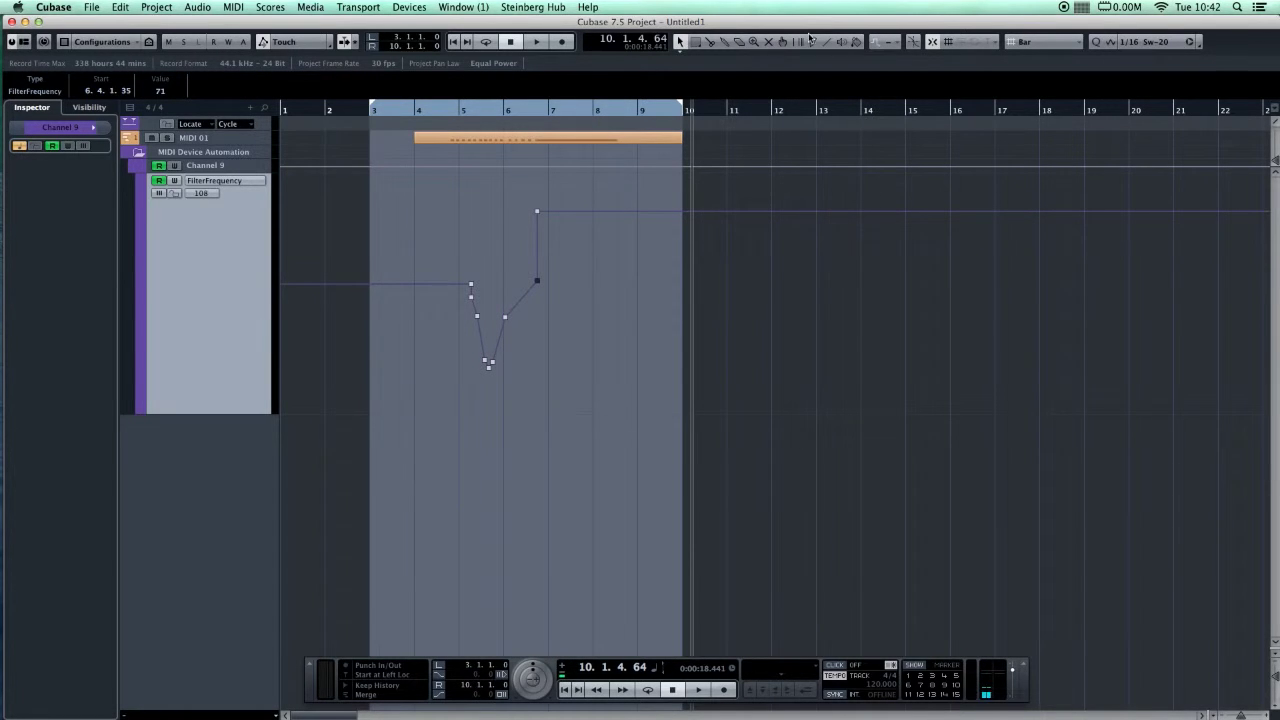
pyautogui.moveTo(538, 215); pyautogui.dragTo(658, 214)
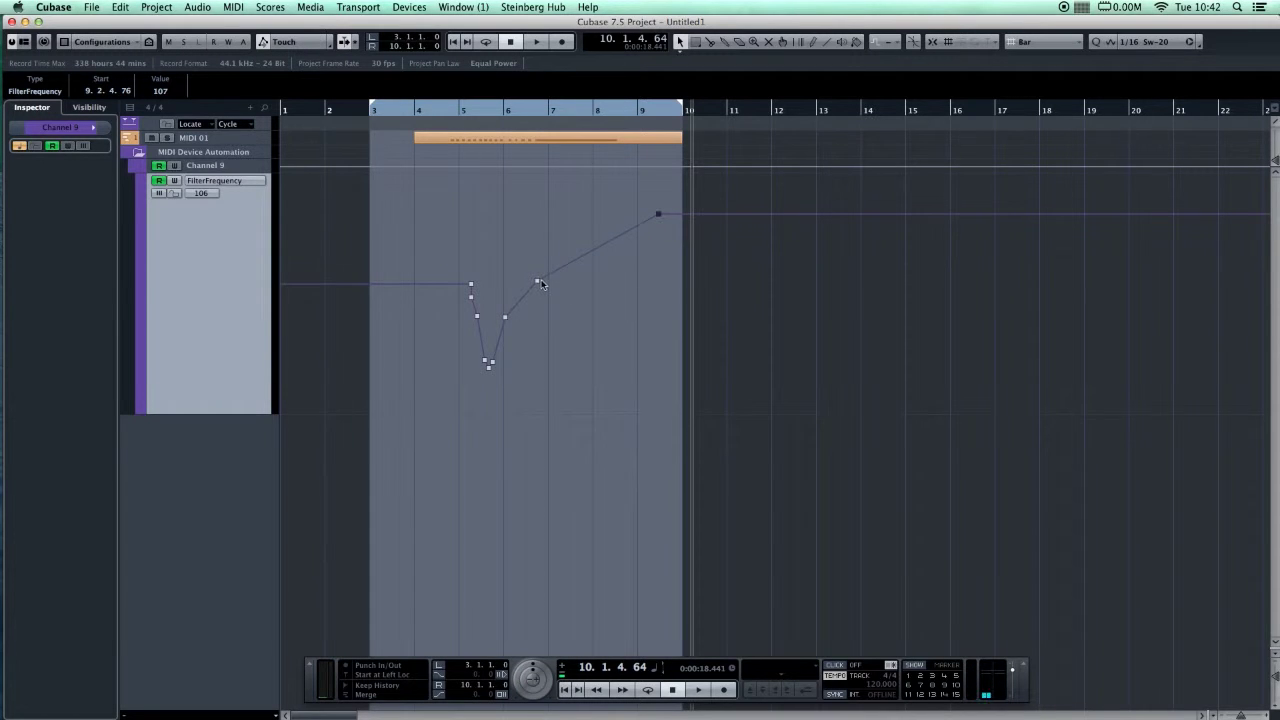
pyautogui.moveTo(541, 285); pyautogui.dragTo(505, 254)
pyautogui.click(254, 139)
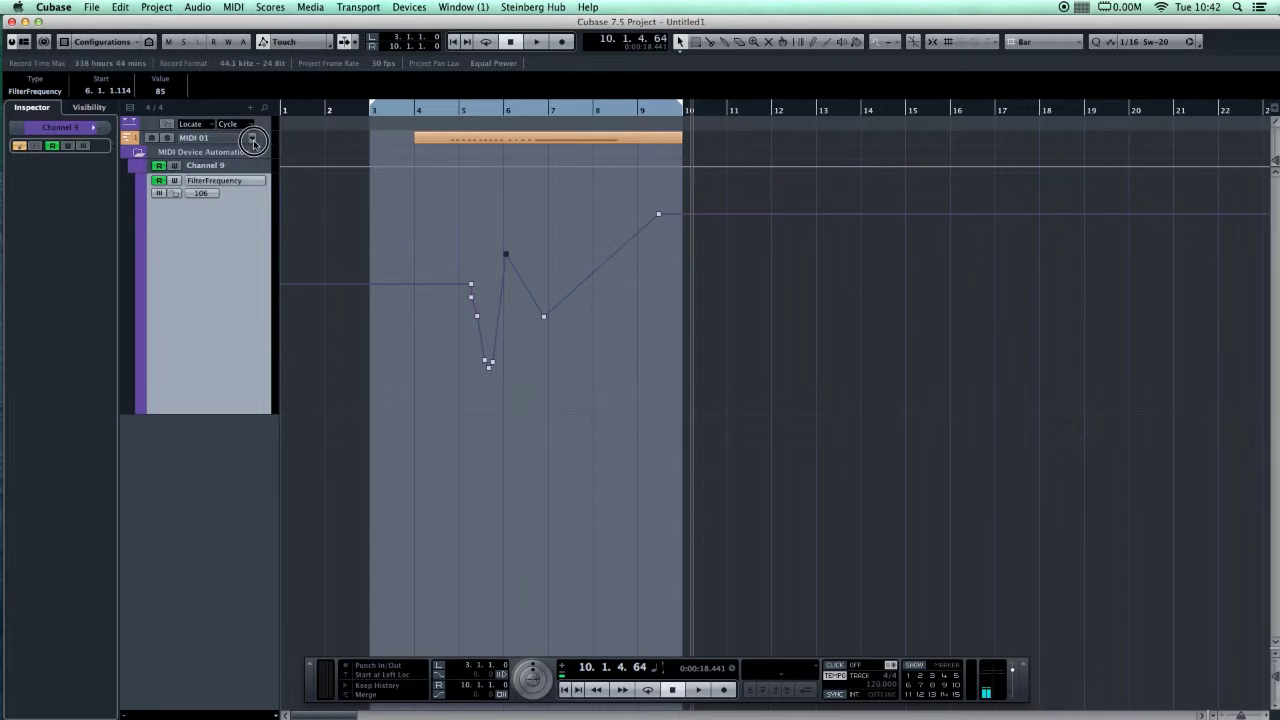
pyautogui.click(88, 150)
# Reopen the Channel 9 control page and position it right of the FilterFrequency lane.
pyautogui.click(85, 147)
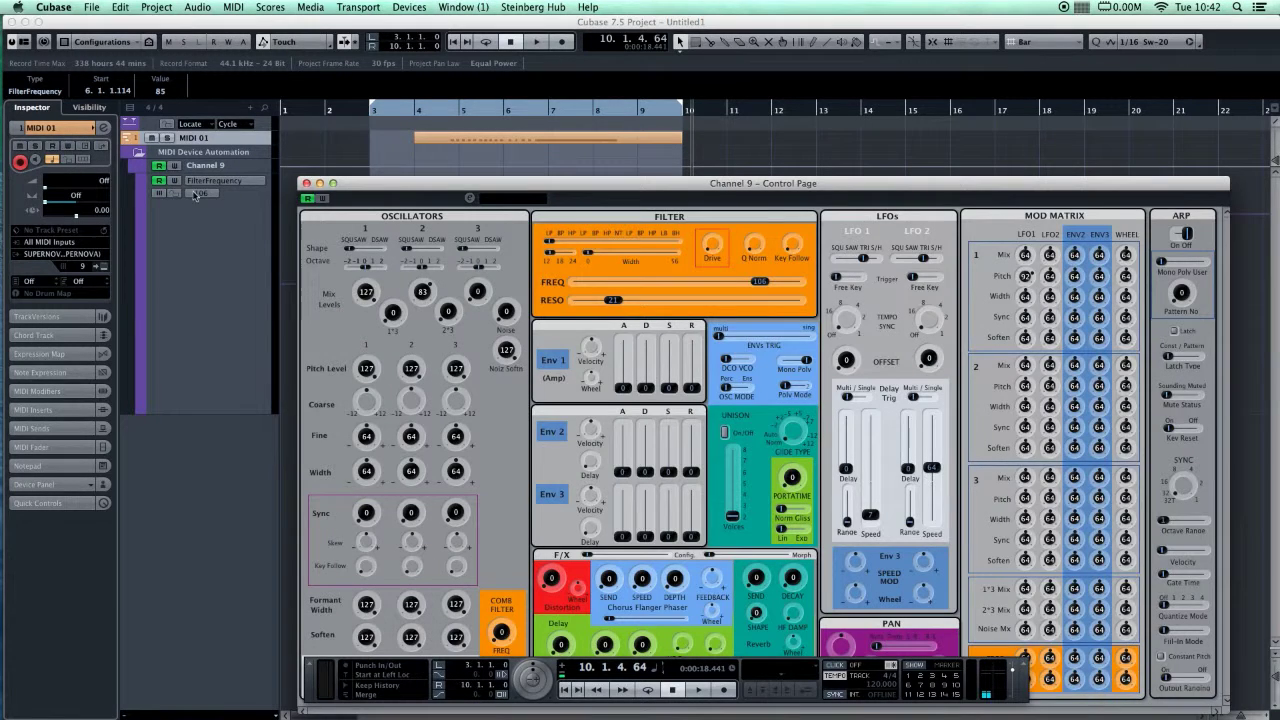
pyautogui.moveTo(396, 185); pyautogui.dragTo(281, 129)
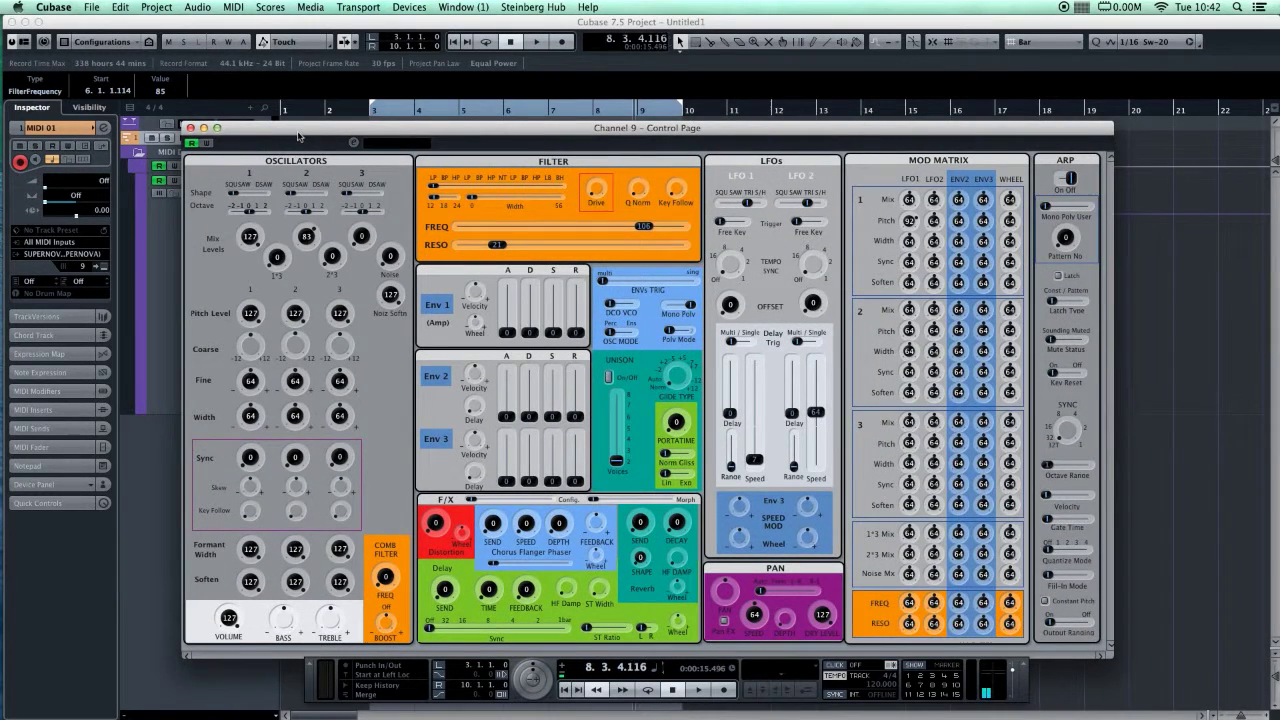
pyautogui.moveTo(367, 131); pyautogui.dragTo(834, 122)
# Play back the edited FilterFrequency automation, stop, and move the control page aside.
pyautogui.press('space')
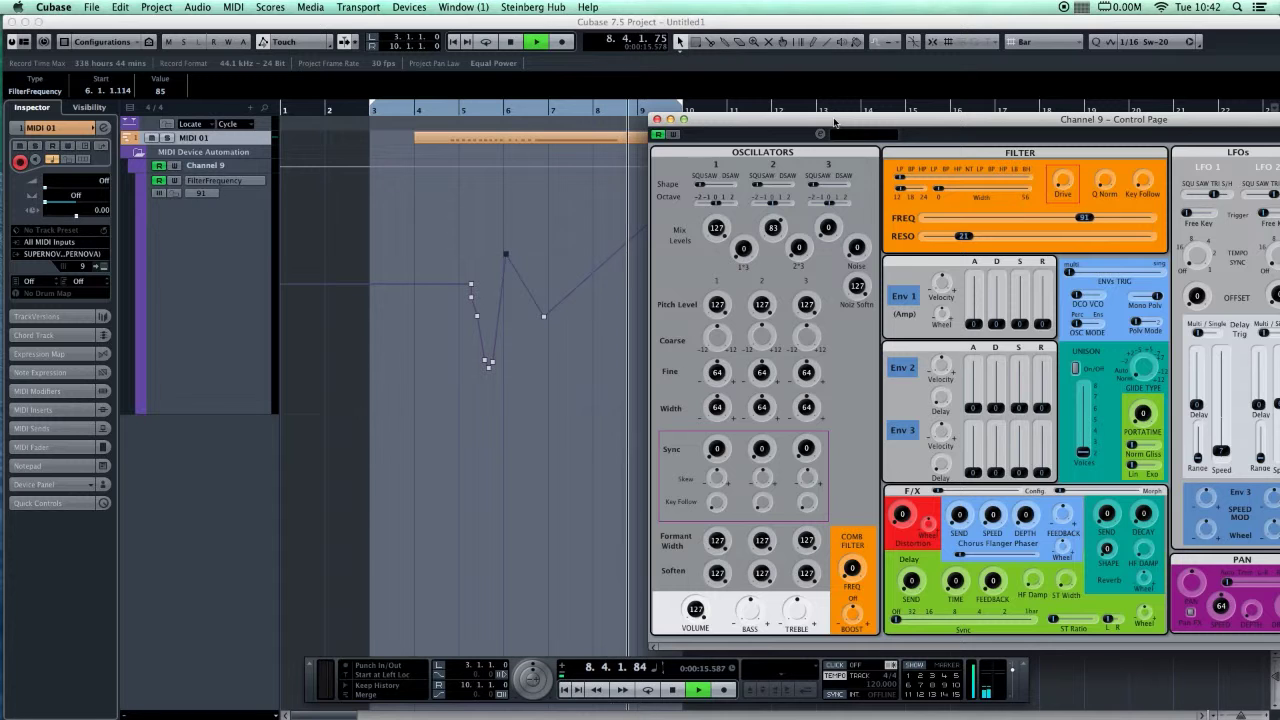
pyautogui.press('space')
pyautogui.click(830, 118)
pyautogui.moveTo(830, 118); pyautogui.dragTo(355, 95)
# Send the control page behind the project and select the FilterFrequency automation track.
pyautogui.click(627, 348)
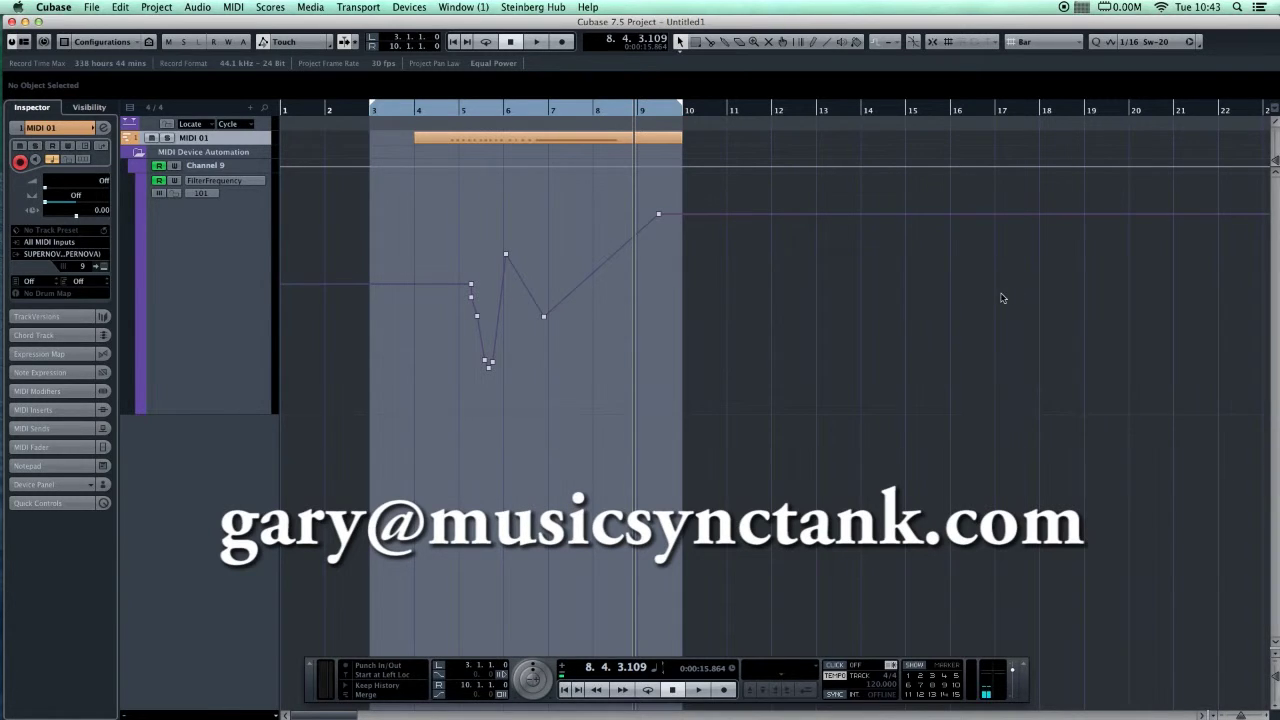
pyautogui.click(253, 320)
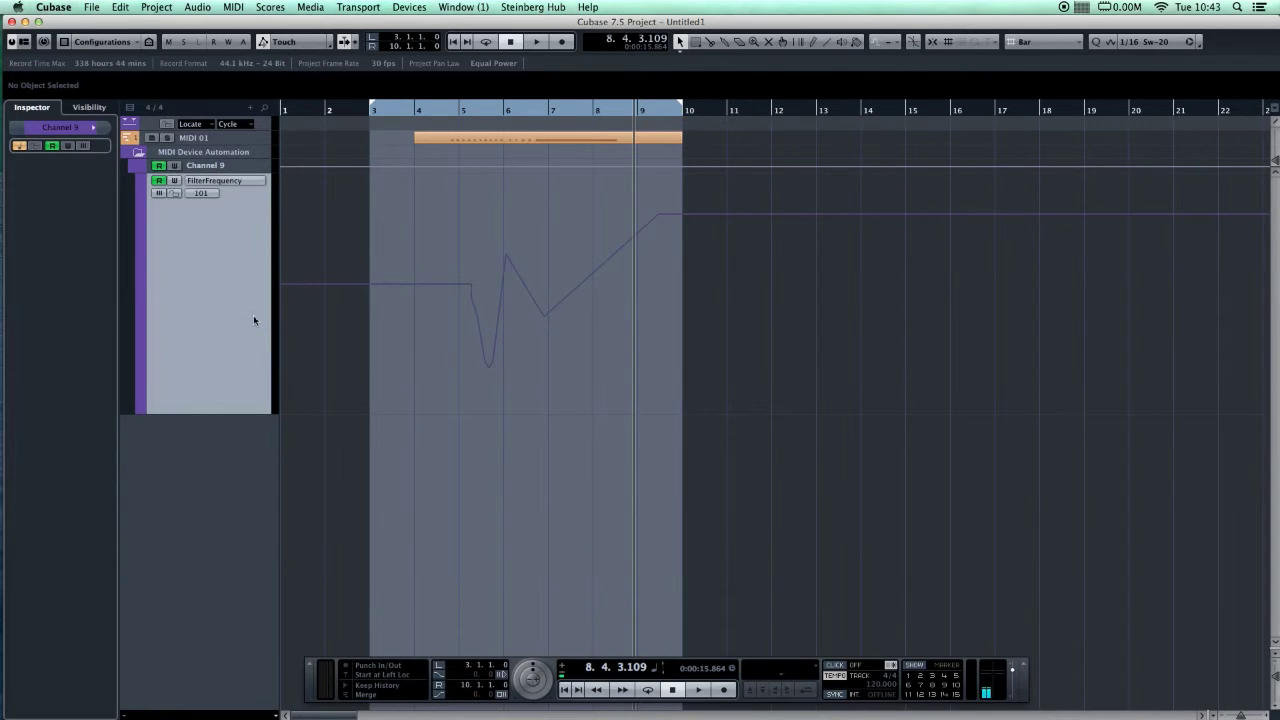